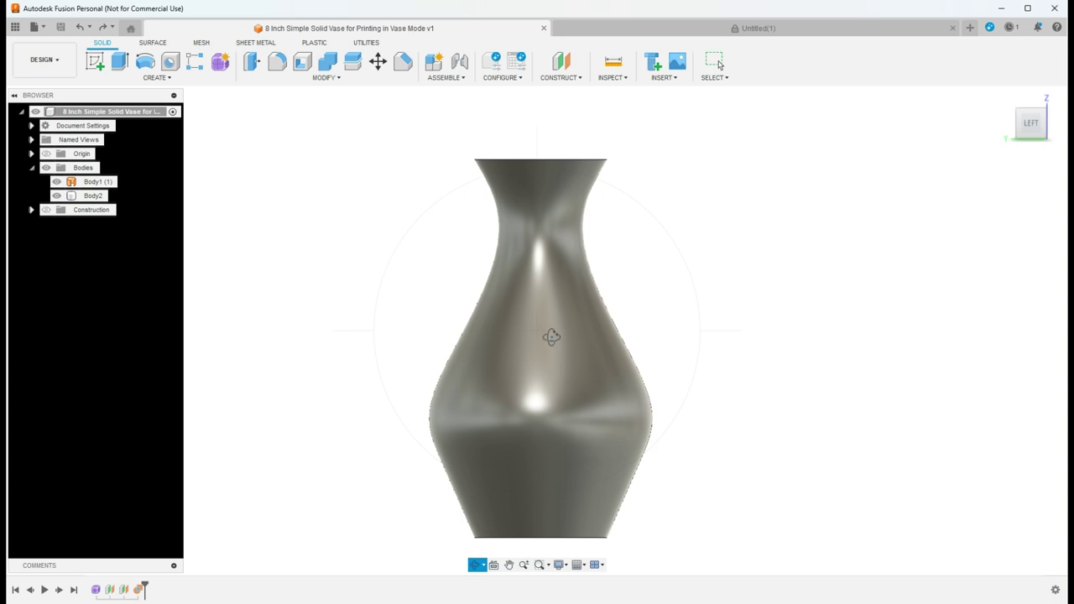
# In the Untitled design's Form environment, start a T-spline Cylinder on the XY plane, viewed from the top
pyautogui.moveTo(551, 337)
pyautogui.mouseDown()
pyautogui.moveTo(546, 361)
pyautogui.moveTo(523, 288)
pyautogui.moveTo(523, 347)
pyautogui.moveTo(570, 337)
pyautogui.mouseUp()
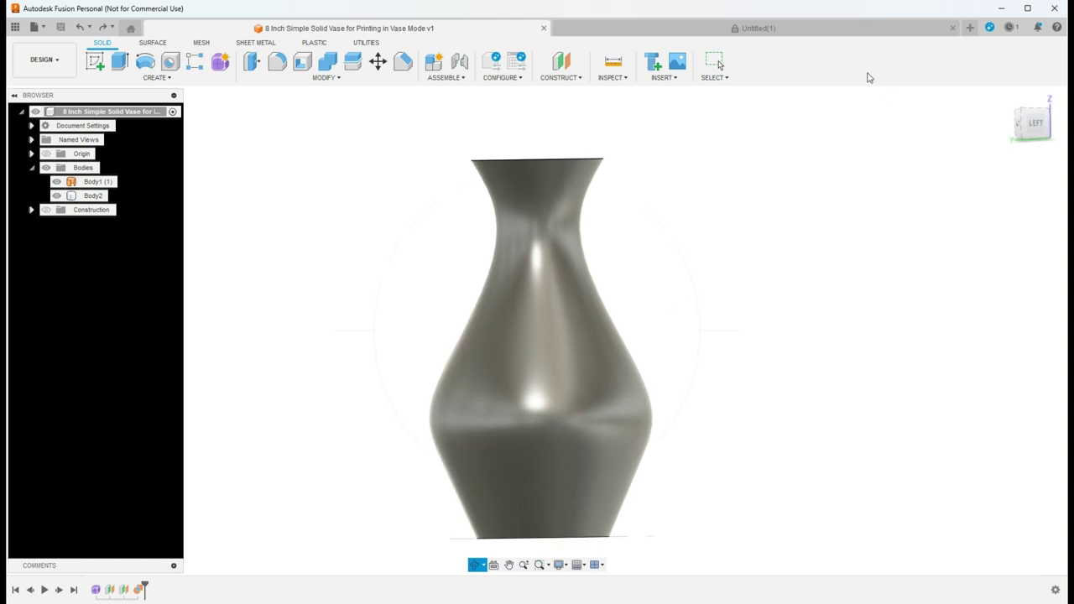
pyautogui.click(803, 28)
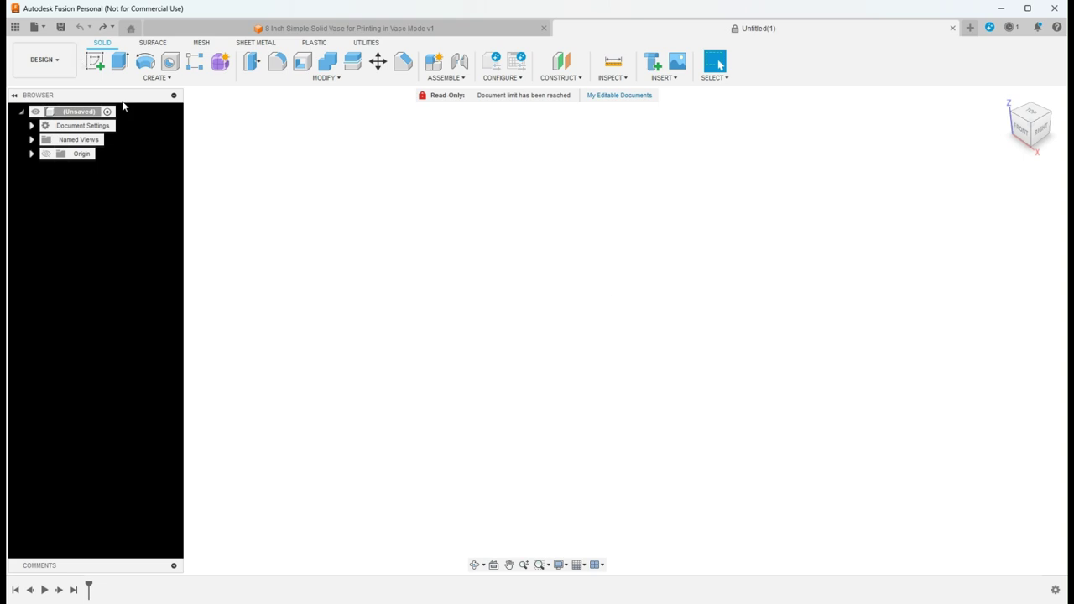
pyautogui.click(221, 65)
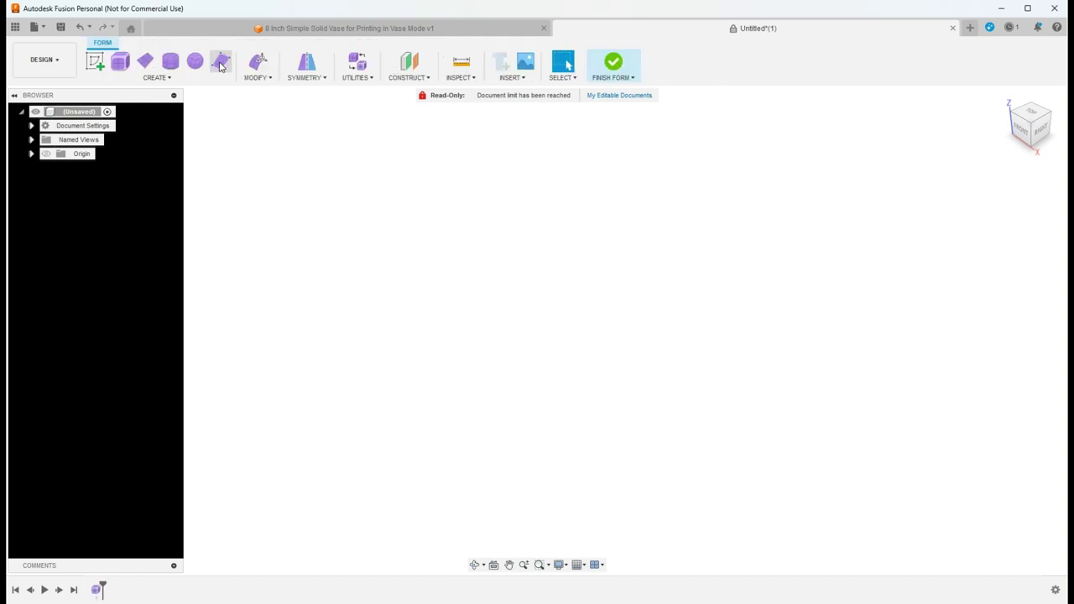
pyautogui.click(170, 64)
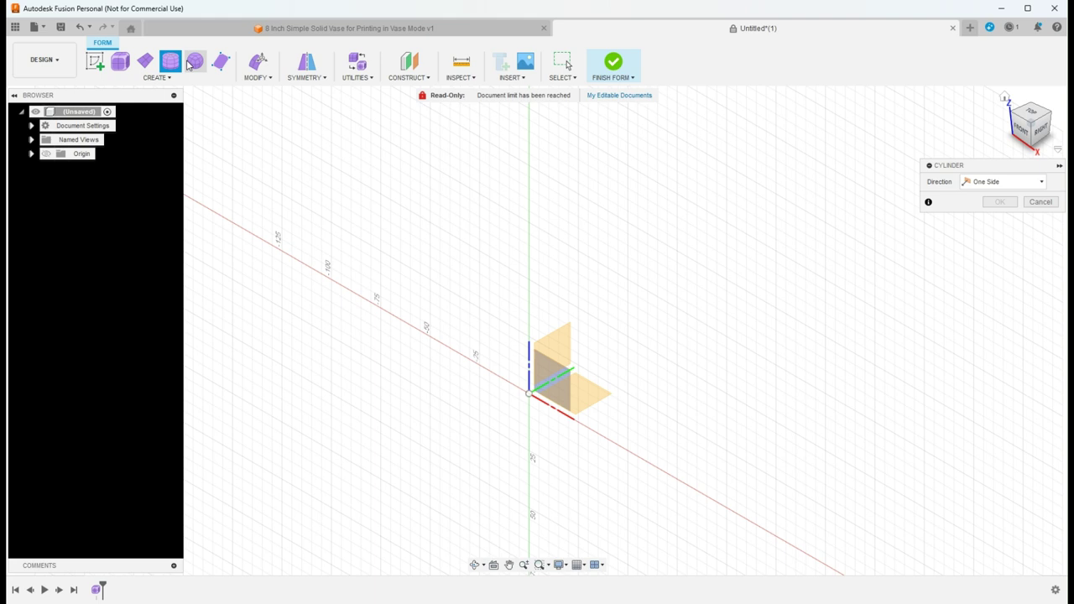
pyautogui.click(1035, 115)
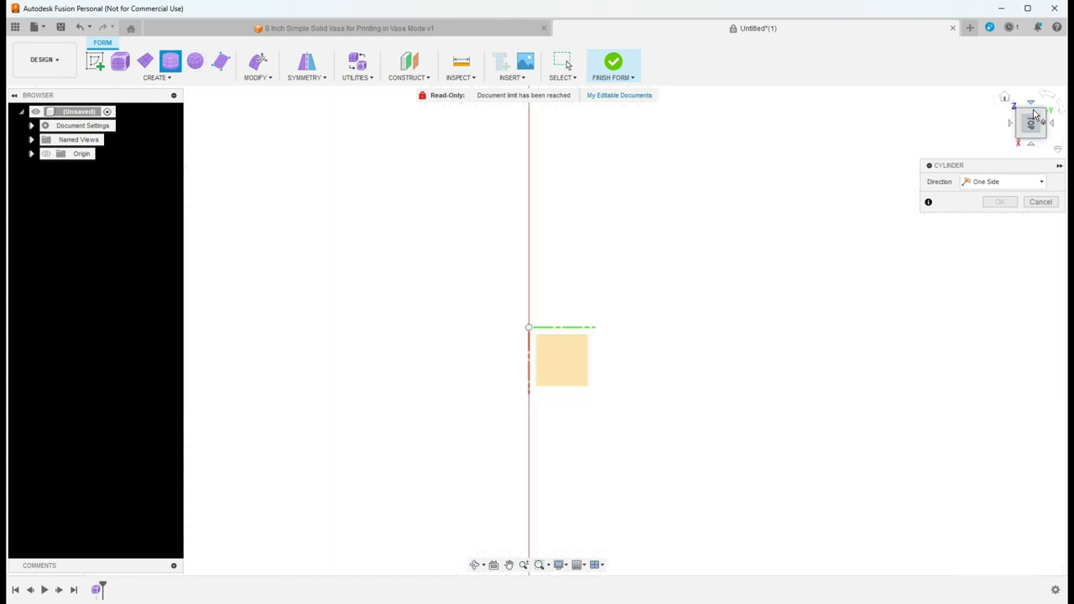
pyautogui.click(1048, 95)
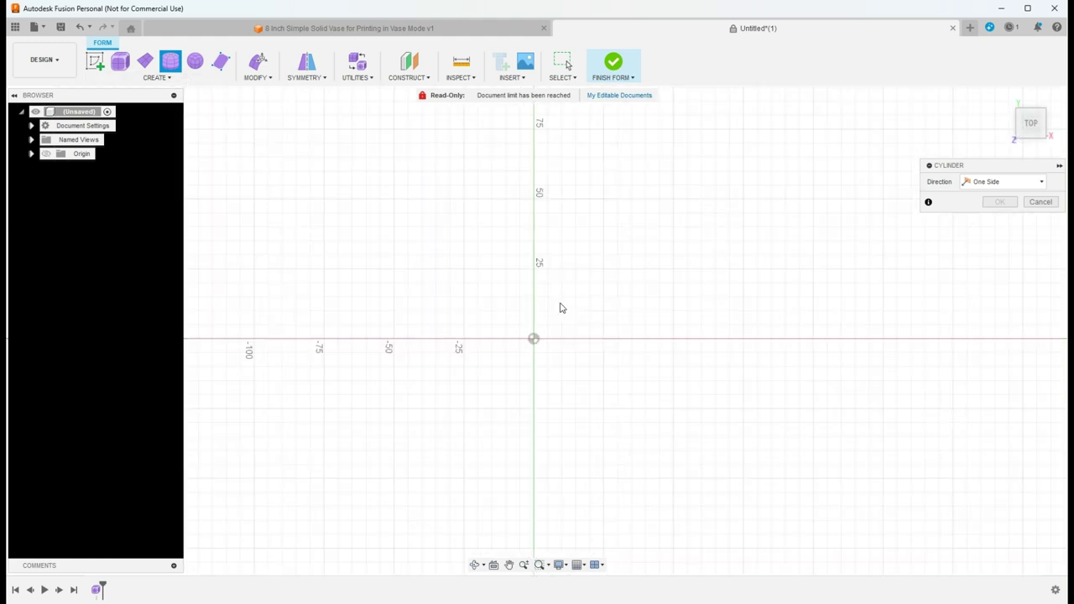
# Centre the cylinder on the origin with a 100 mm diameter
pyautogui.click(534, 339)
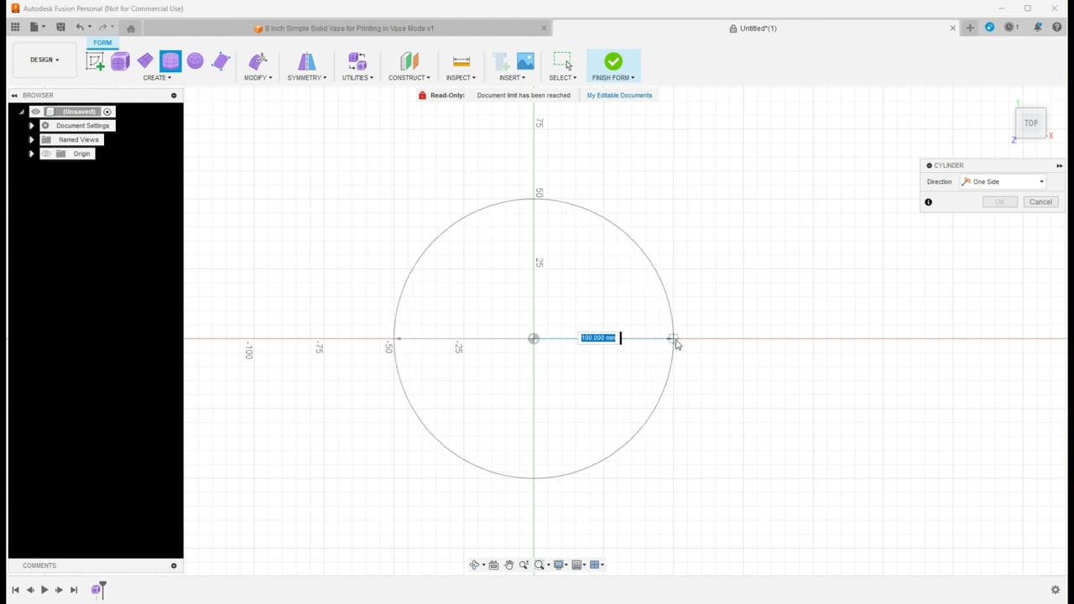
pyautogui.click(676, 343)
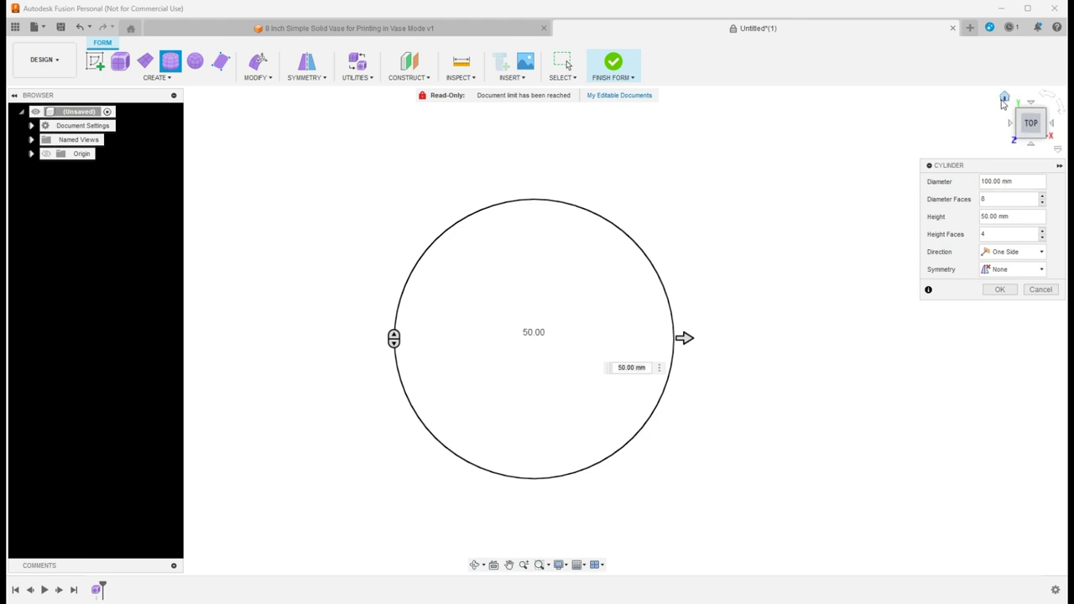
pyautogui.click(1004, 100)
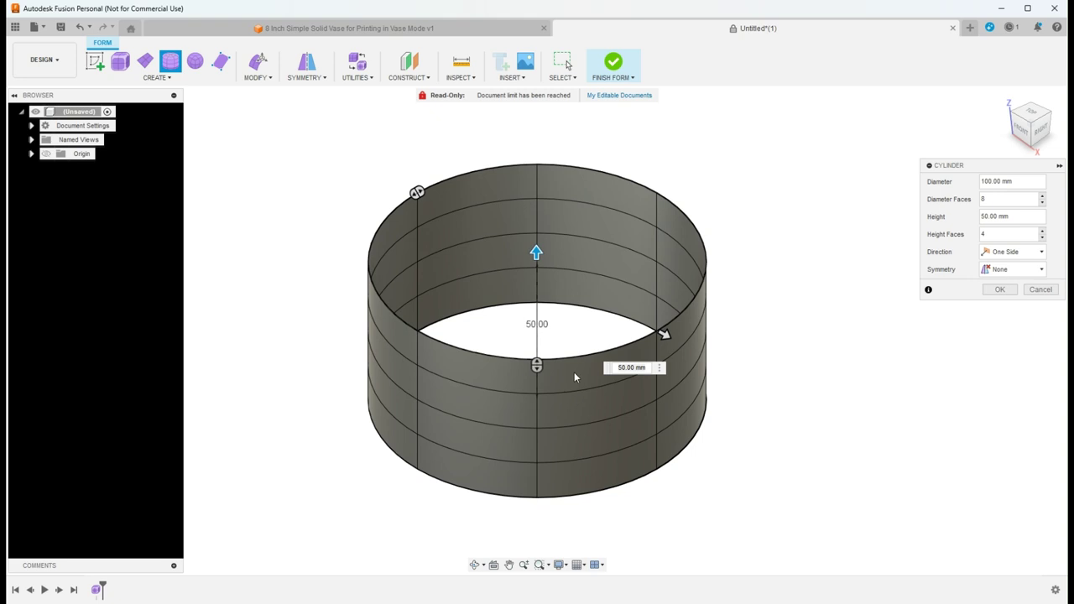
# Enter the height and 10 height faces to create the 200 mm tall cylinder
pyautogui.doubleClick(985, 217)
pyautogui.write('1')
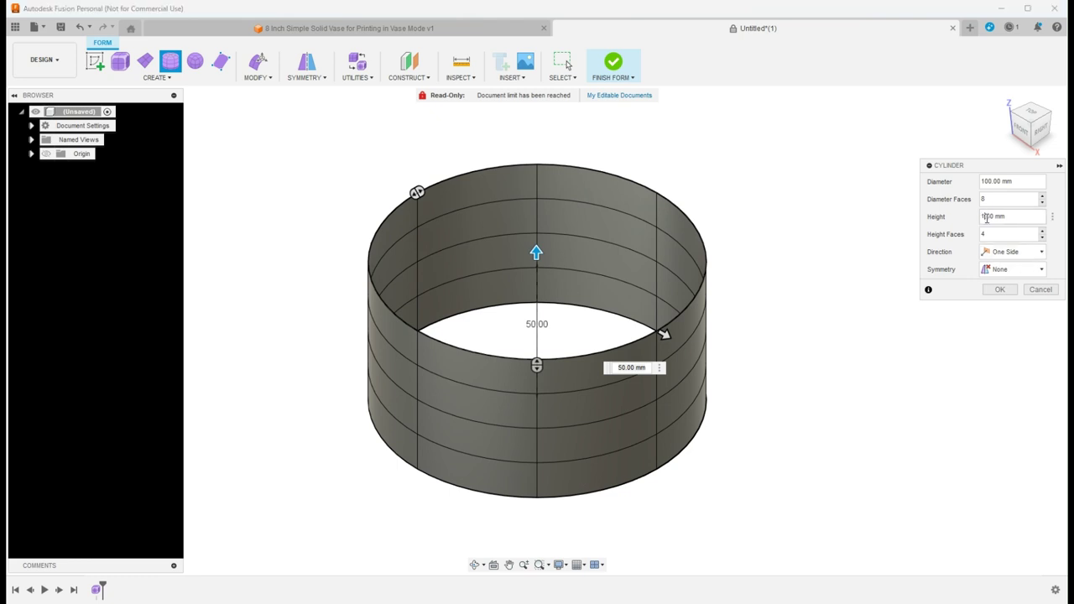
pyautogui.write('00')
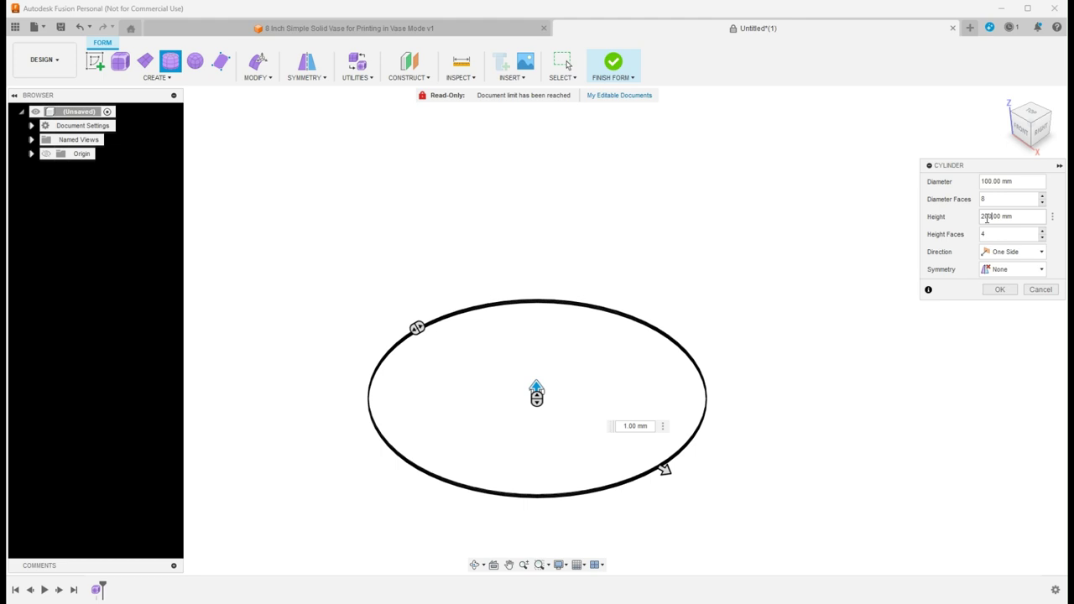
pyautogui.scroll(-5, 762, 271)
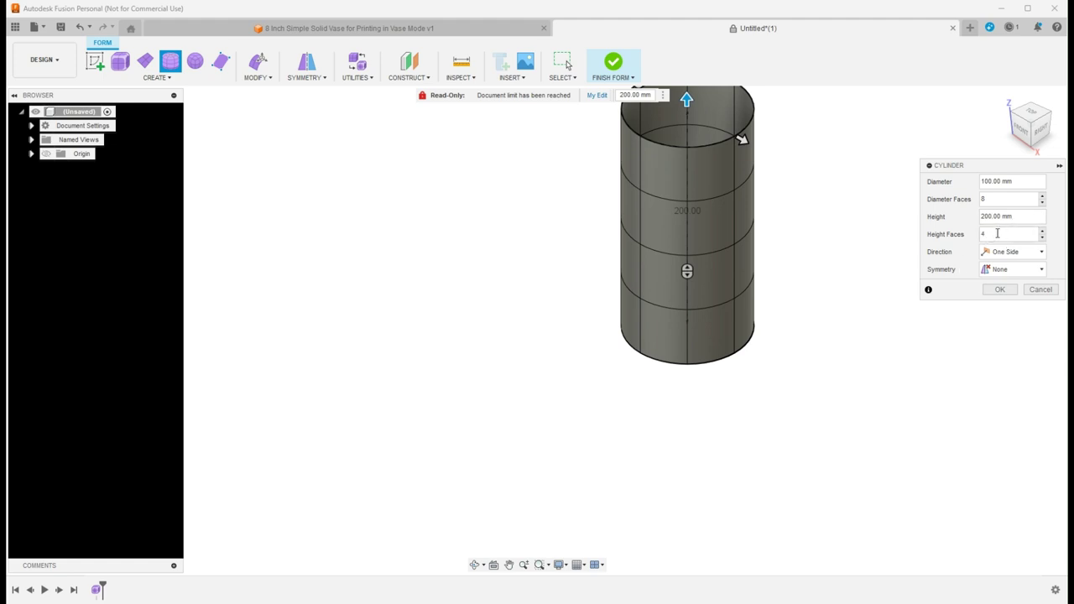
pyautogui.click(996, 234)
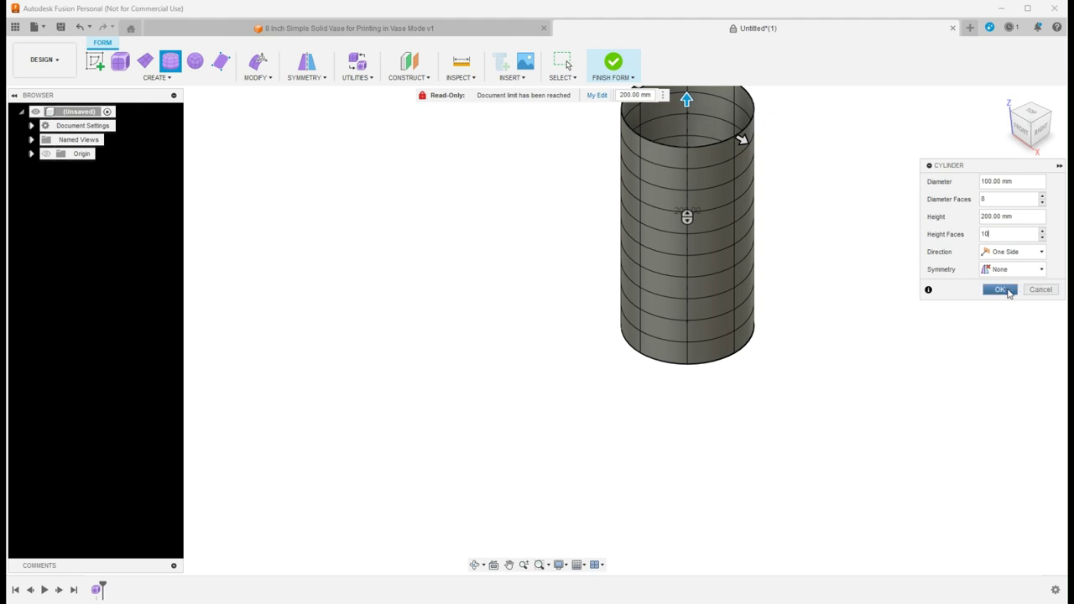
pyautogui.click(1008, 290)
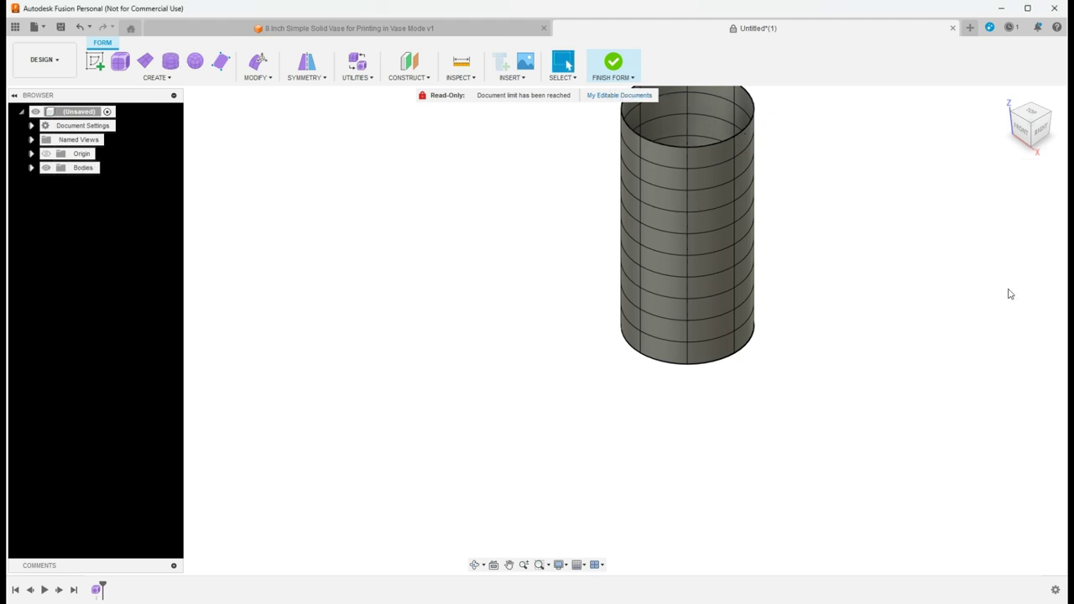
# From the Front view, scale the bottom edge ring outward to about 1.29 so the base bulges
pyautogui.click(1024, 131)
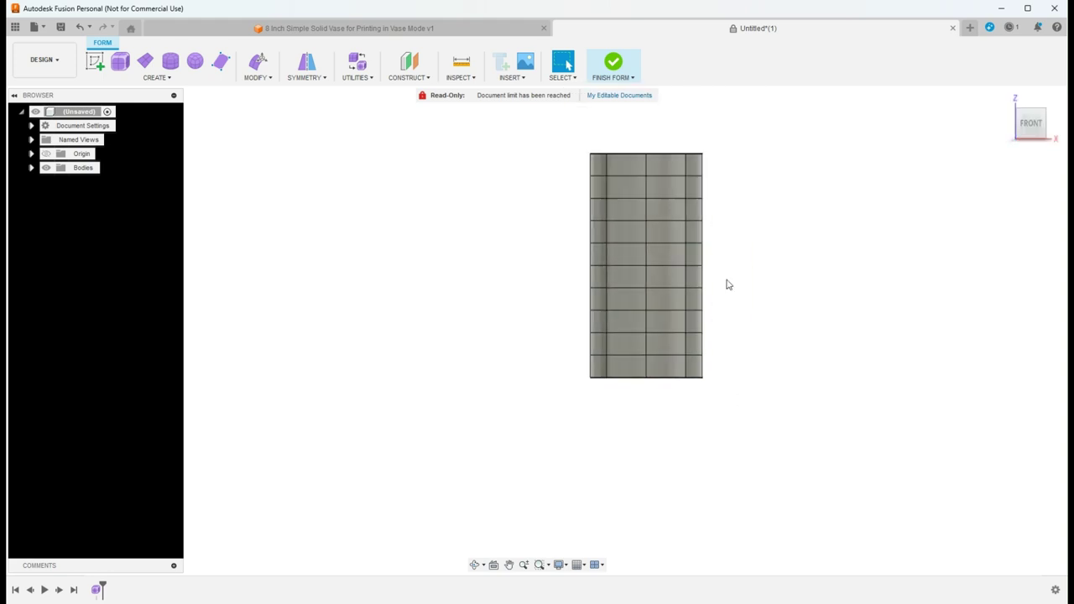
pyautogui.scroll(-2, 758, 208)
pyautogui.scroll(4, 666, 278)
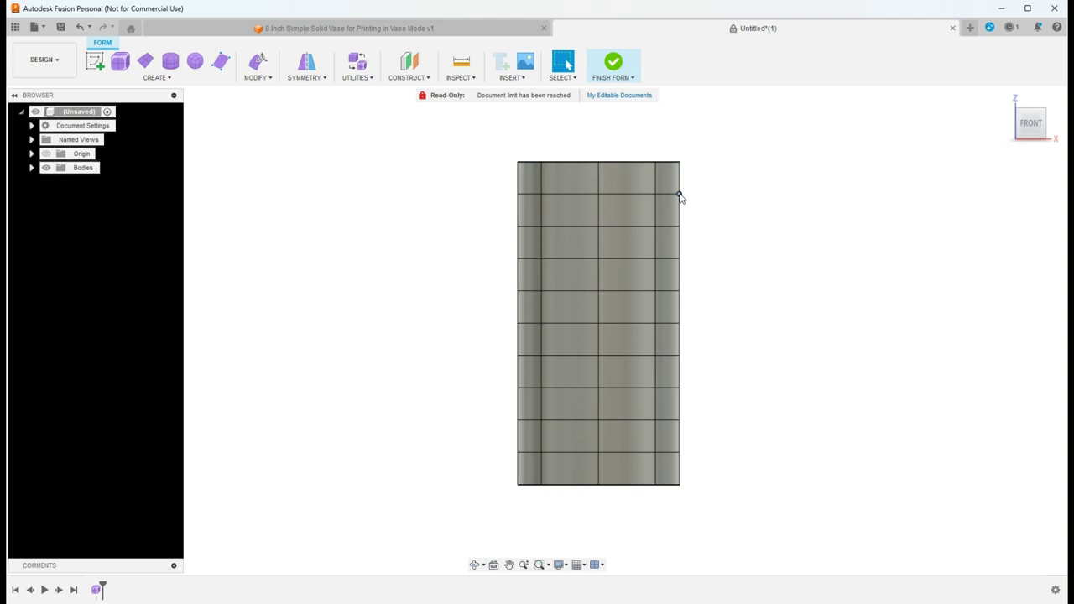
pyautogui.doubleClick(622, 453)
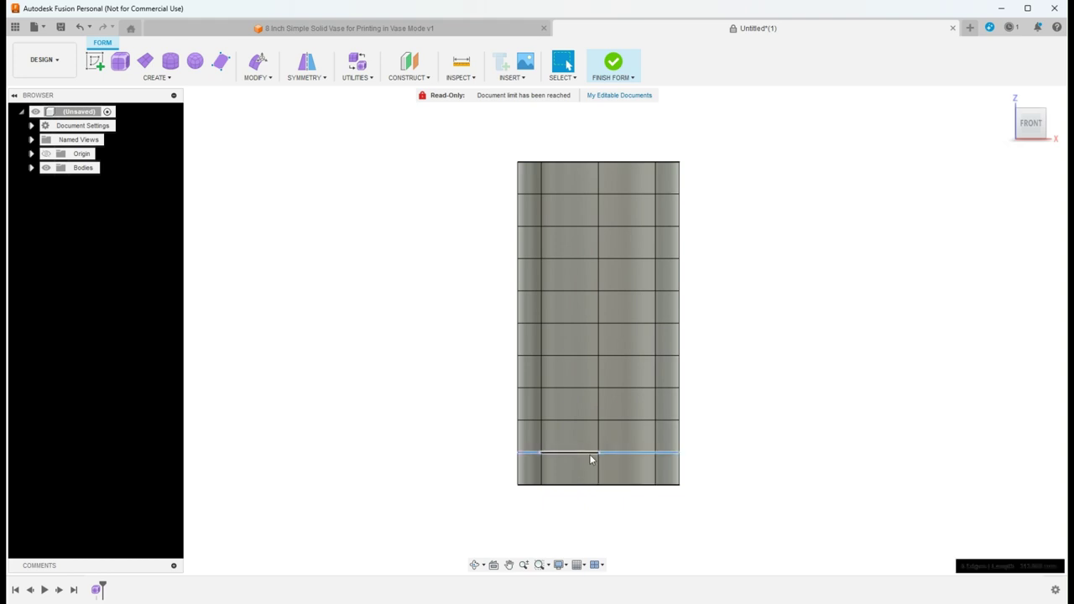
pyautogui.doubleClick(588, 456)
pyautogui.moveTo(622, 436); pyautogui.dragTo(601, 462, button='right')
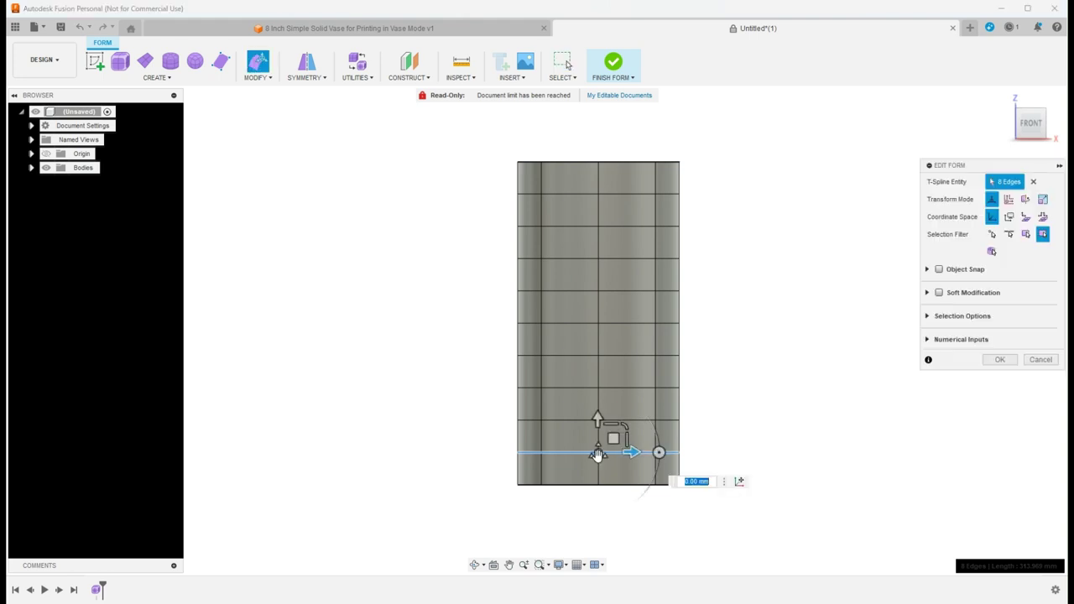
pyautogui.moveTo(598, 453)
pyautogui.mouseDown()
pyautogui.moveTo(616, 444)
pyautogui.moveTo(590, 462)
pyautogui.moveTo(602, 456)
pyautogui.mouseUp()
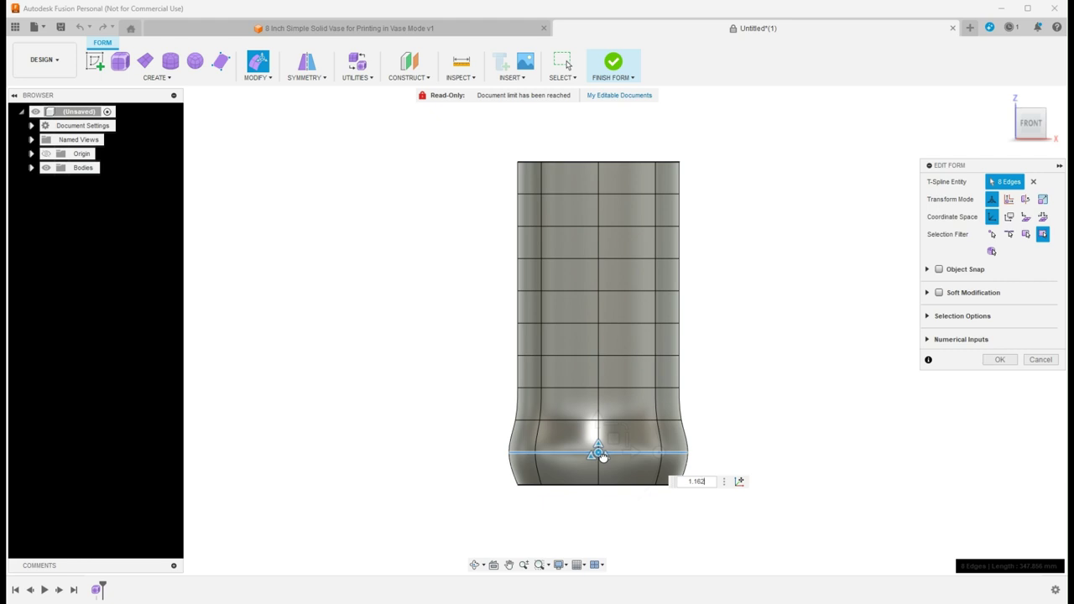
pyautogui.moveTo(602, 456); pyautogui.dragTo(612, 450)
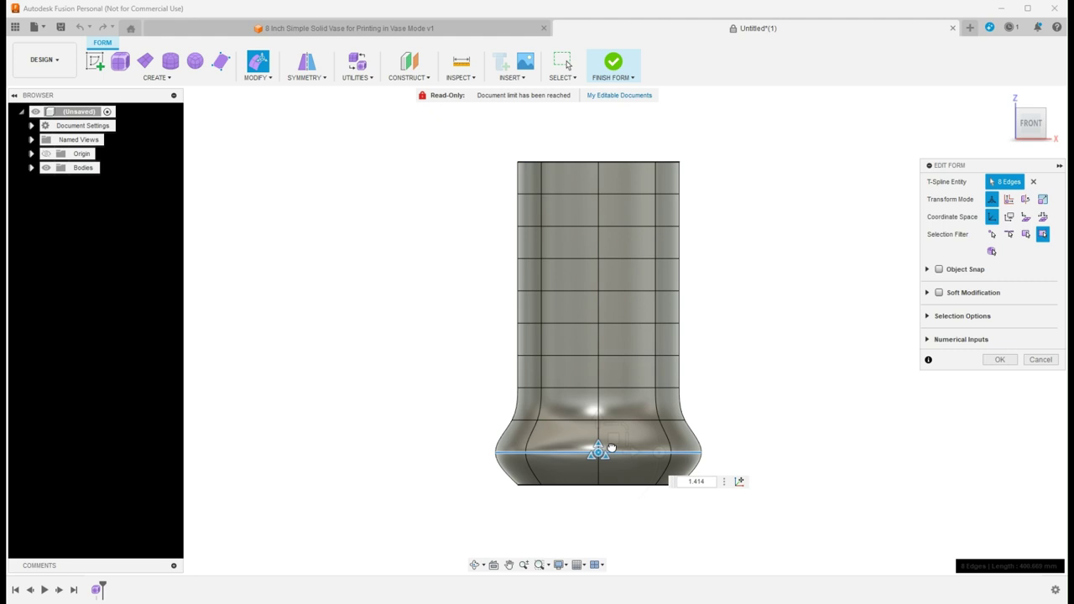
pyautogui.moveTo(612, 449); pyautogui.dragTo(607, 461)
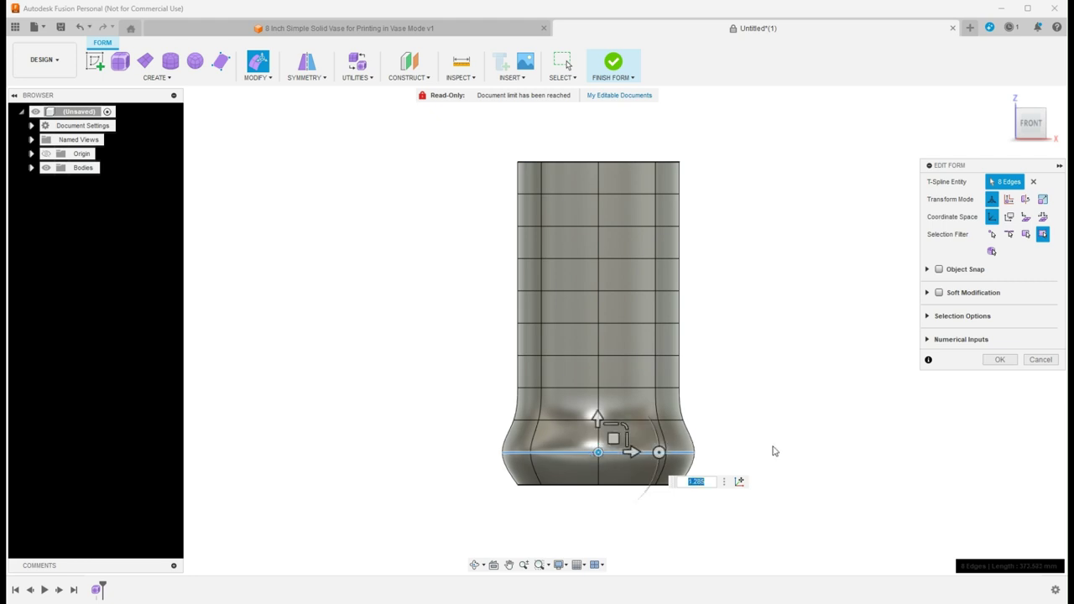
# Confirm the base bulge and scale the ring above it outward to widen the body
pyautogui.click(1000, 360)
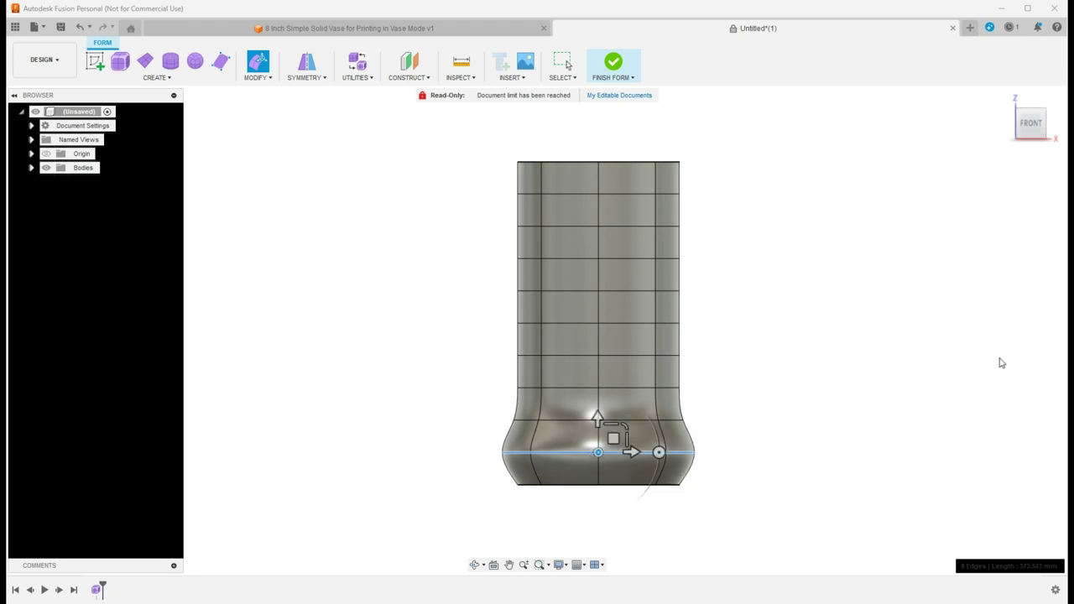
pyautogui.doubleClick(620, 420)
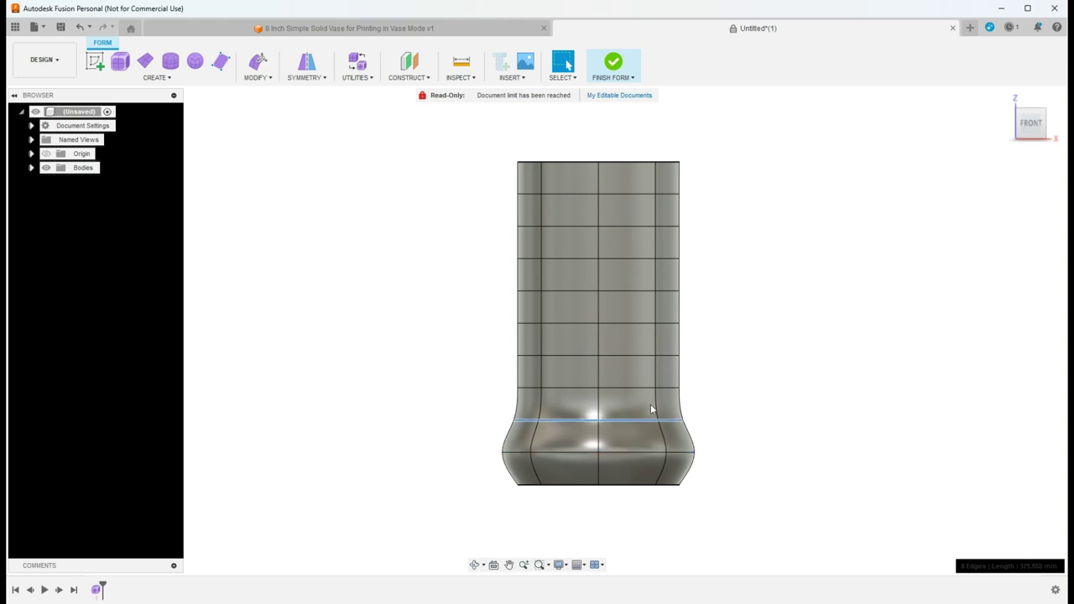
pyautogui.press('e')
pyautogui.moveTo(598, 417); pyautogui.dragTo(592, 361)
# Raise the shoulder ring and pinch the neck ring inward to 0.753
pyautogui.doubleClick(580, 323)
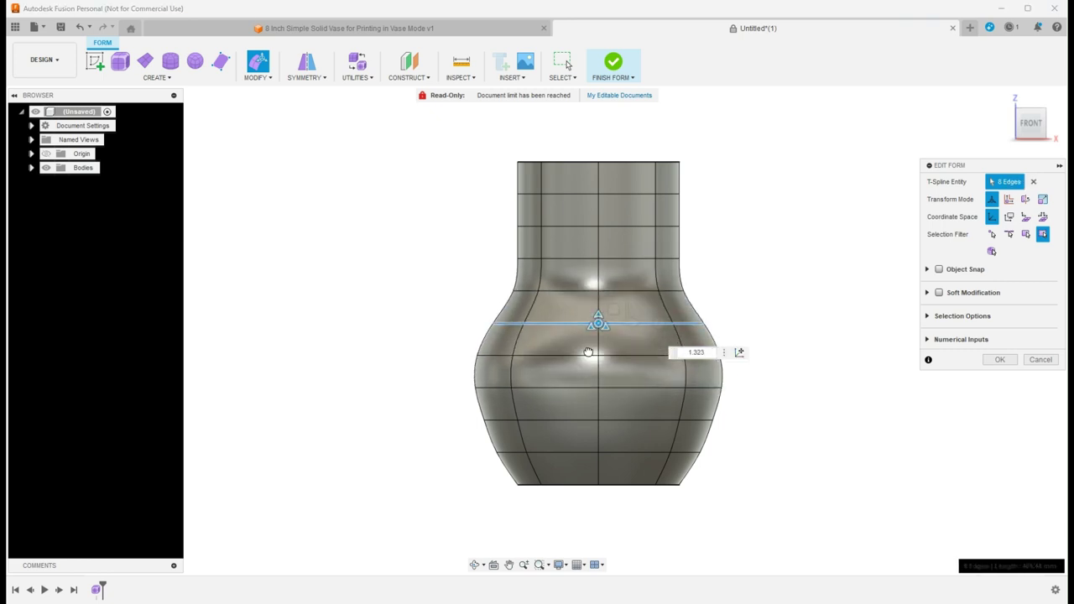
pyautogui.moveTo(580, 305); pyautogui.dragTo(601, 282)
pyautogui.doubleClick(597, 260)
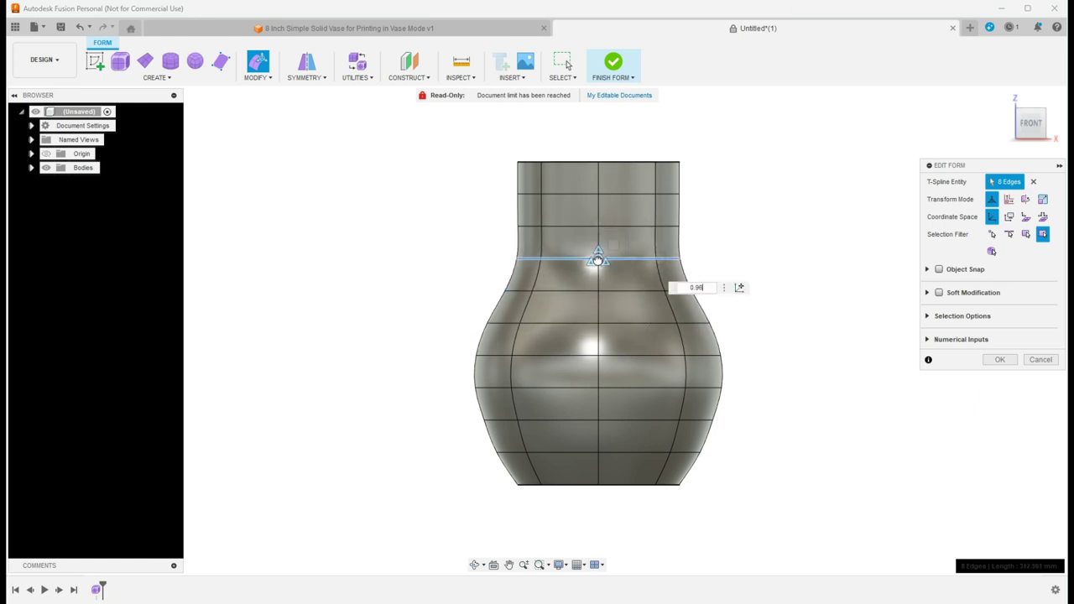
pyautogui.doubleClick(582, 226)
pyautogui.moveTo(599, 224); pyautogui.dragTo(619, 175)
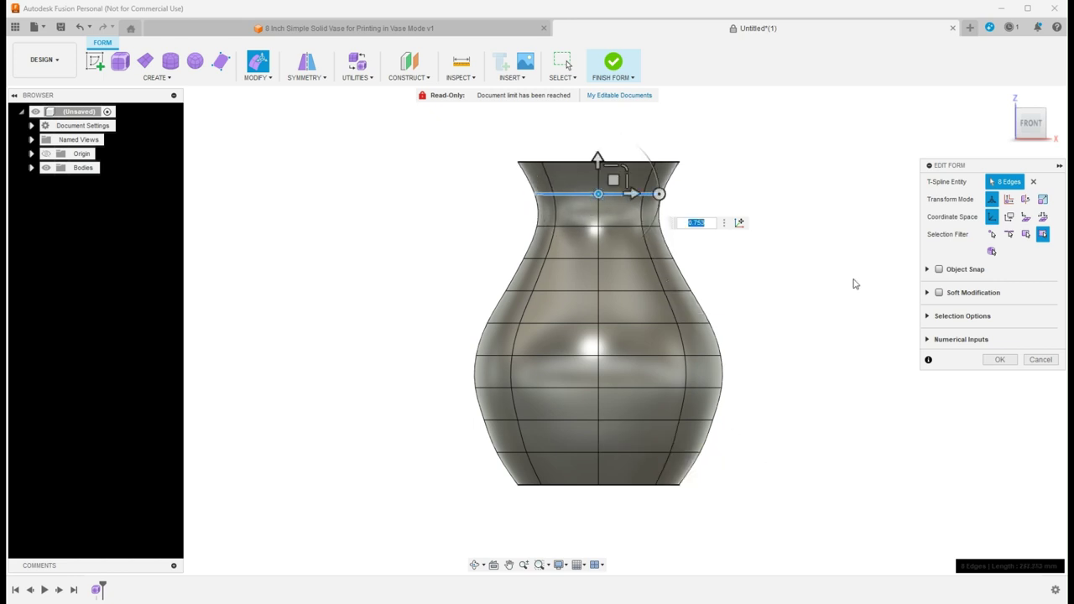
# Confirm the neck reshaping and turn the vase to the Right view
pyautogui.click(1007, 99)
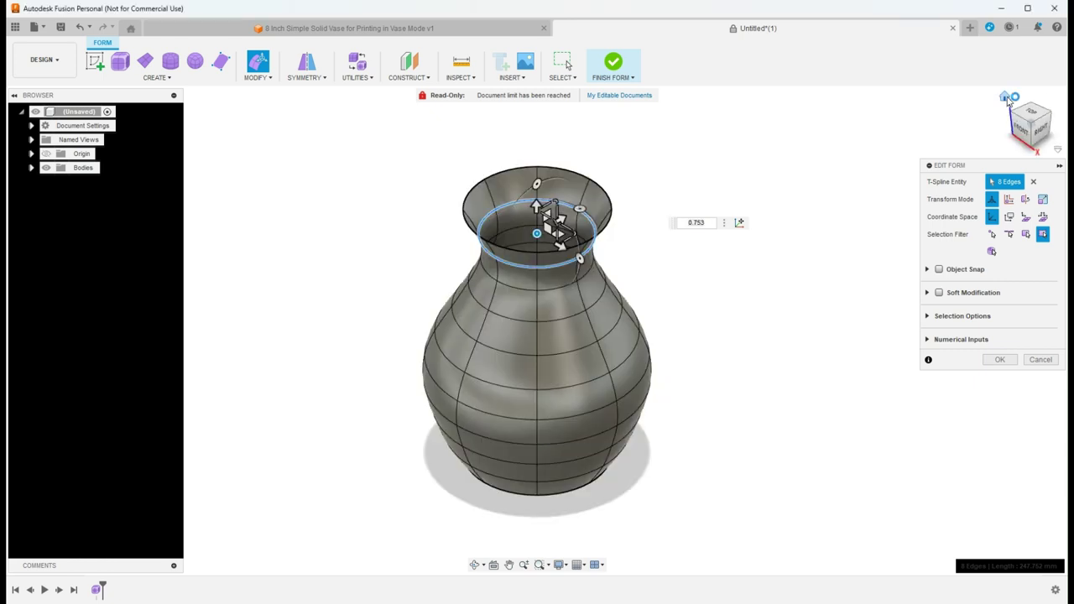
pyautogui.click(999, 359)
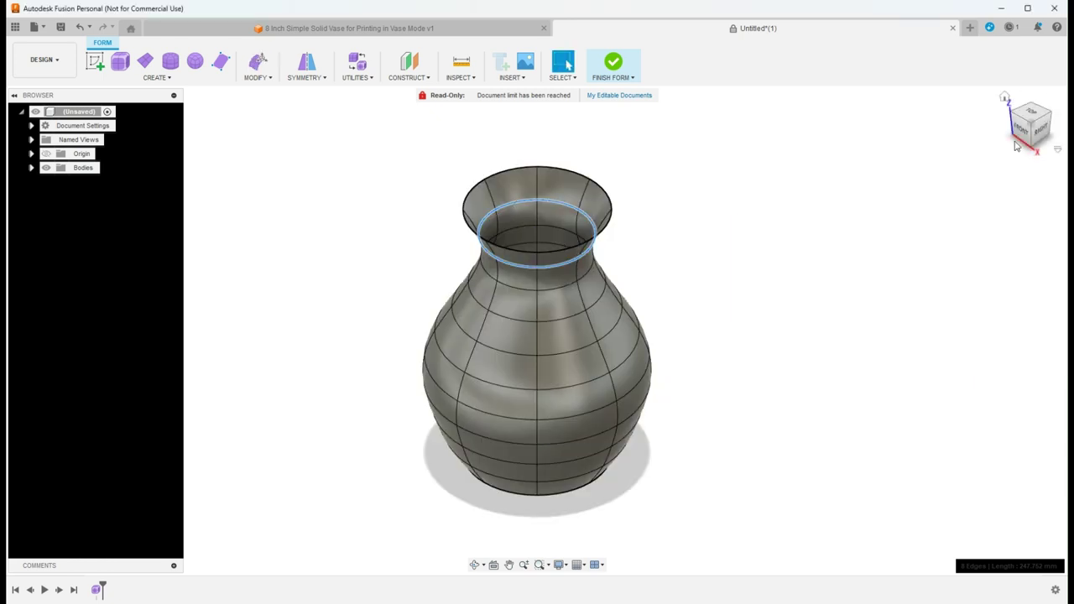
pyautogui.click(474, 564)
pyautogui.moveTo(504, 437); pyautogui.dragTo(420, 404)
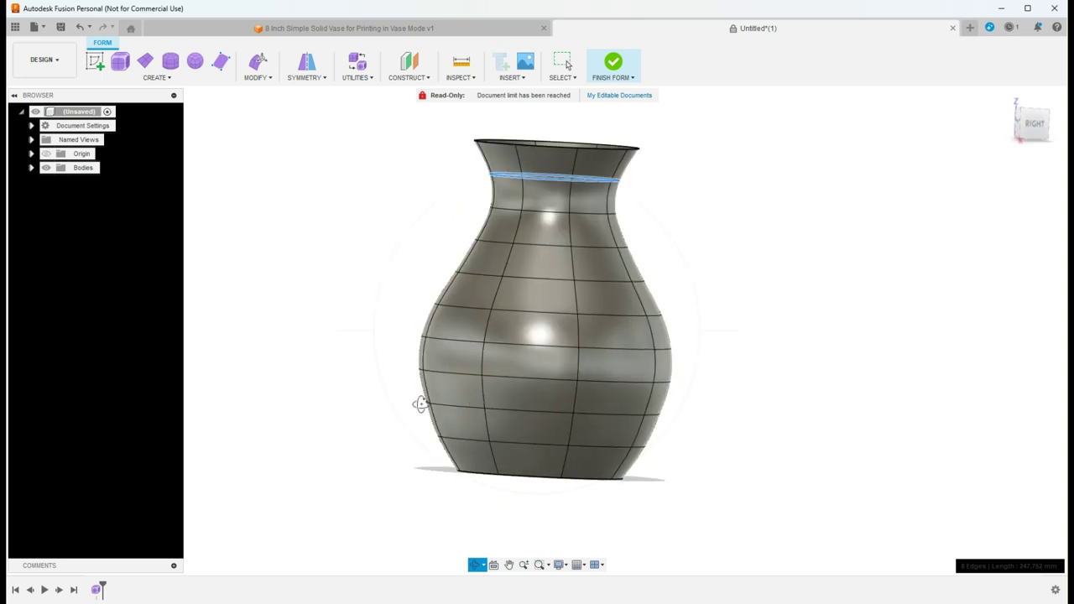
pyautogui.click(1041, 124)
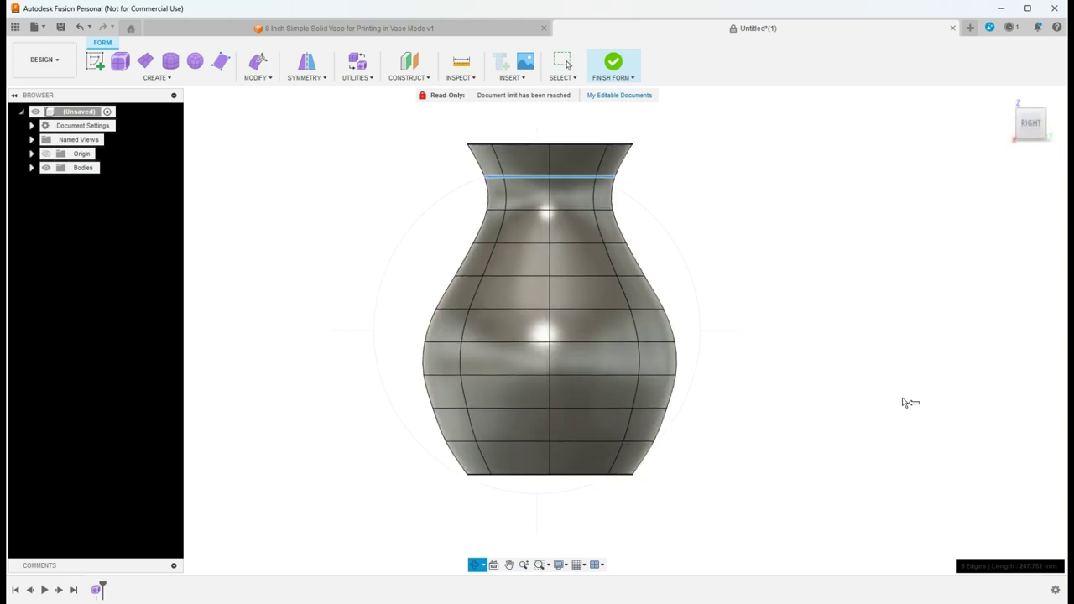
pyautogui.press('Escape')
pyautogui.scroll(5, 550, 436)
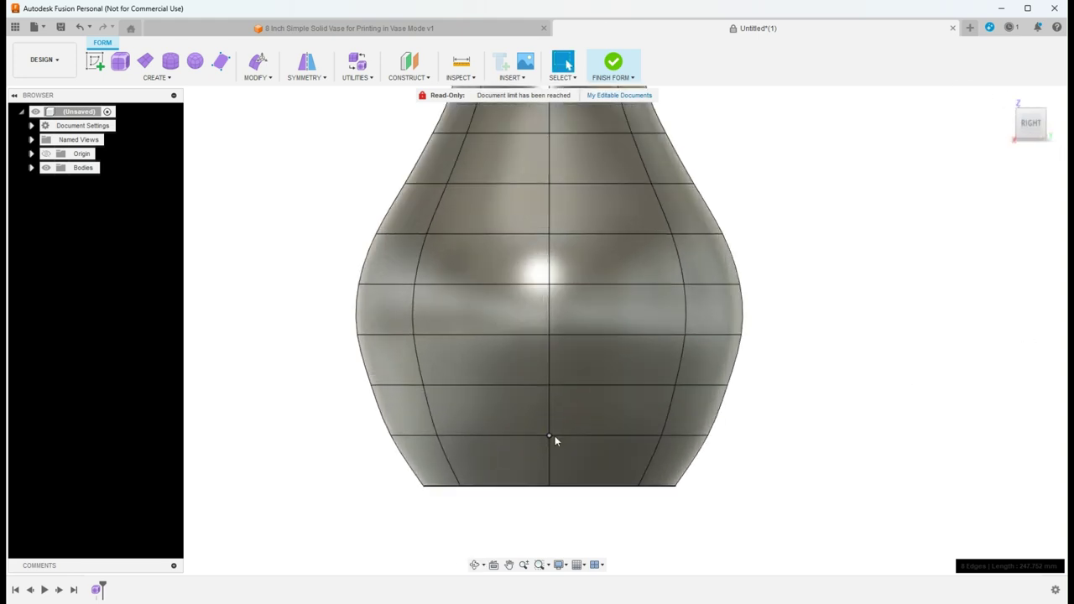
# Scale the lowest edge ring inward to about 0.956 with Edit Form, tapering the base
pyautogui.doubleClick(597, 436)
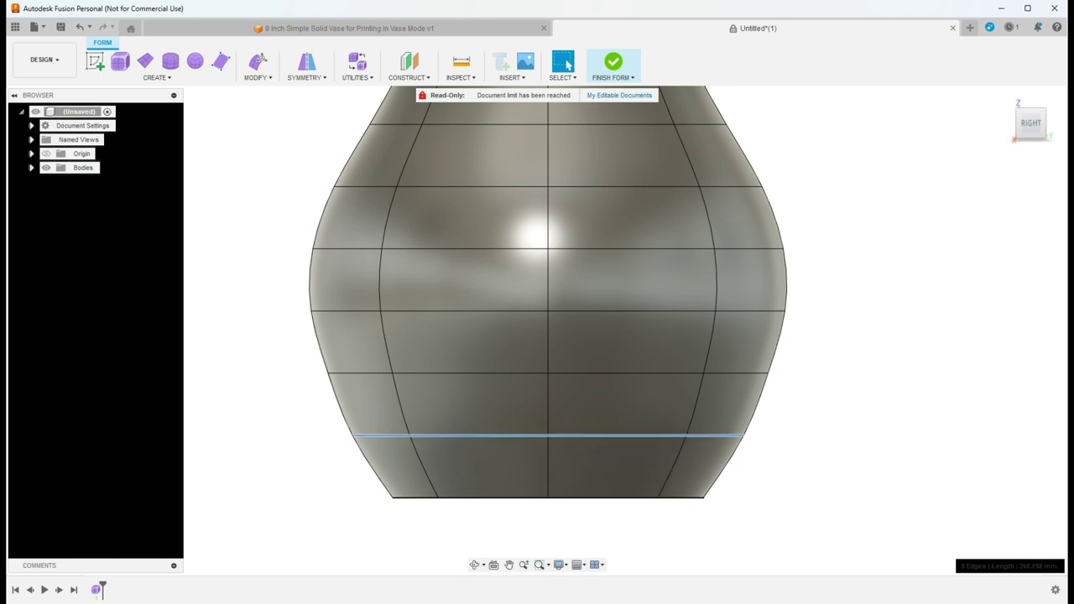
pyautogui.rightClick(606, 417)
pyautogui.click(607, 352)
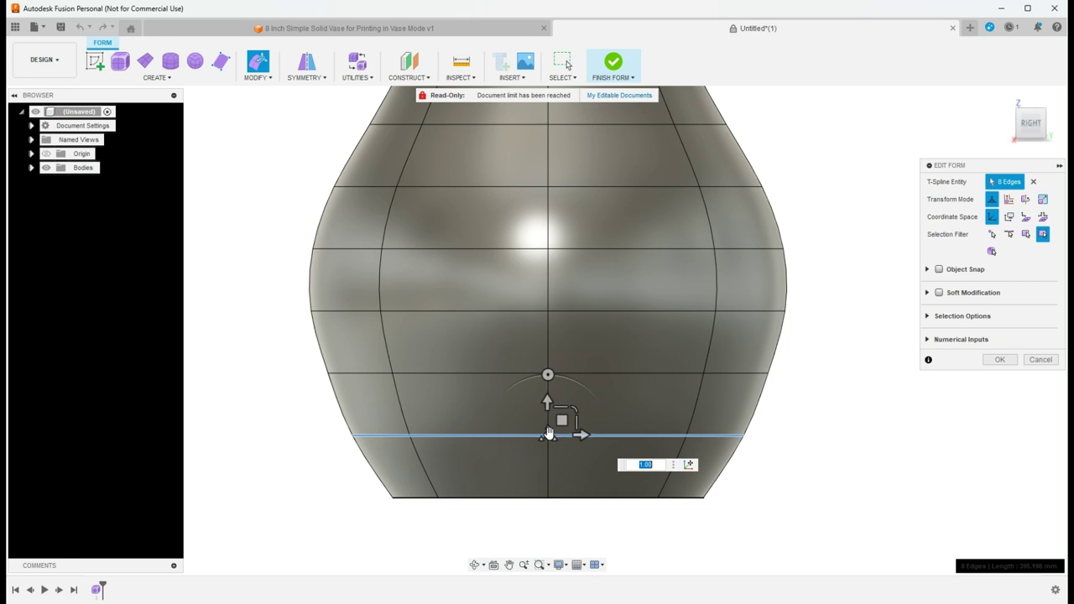
pyautogui.moveTo(548, 433); pyautogui.dragTo(548, 433)
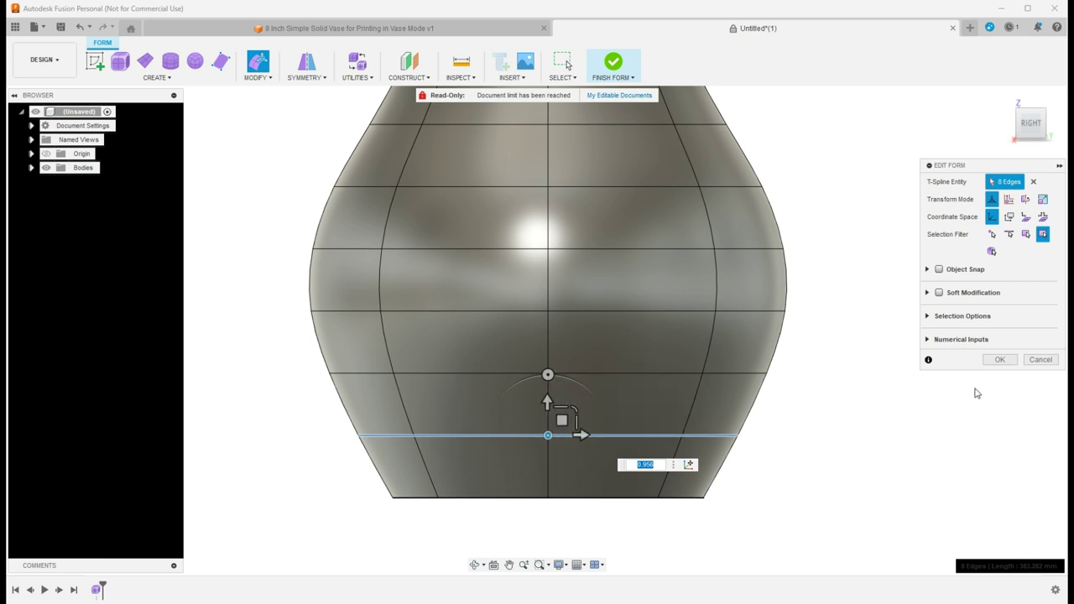
pyautogui.click(999, 360)
pyautogui.press('F6')
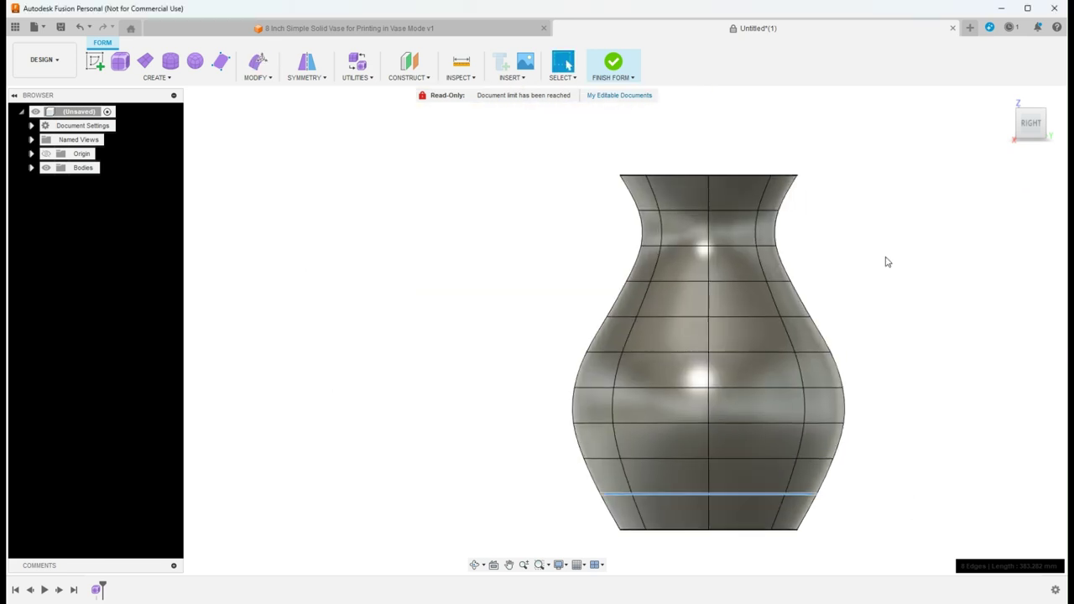
pyautogui.scroll(3, 685, 505)
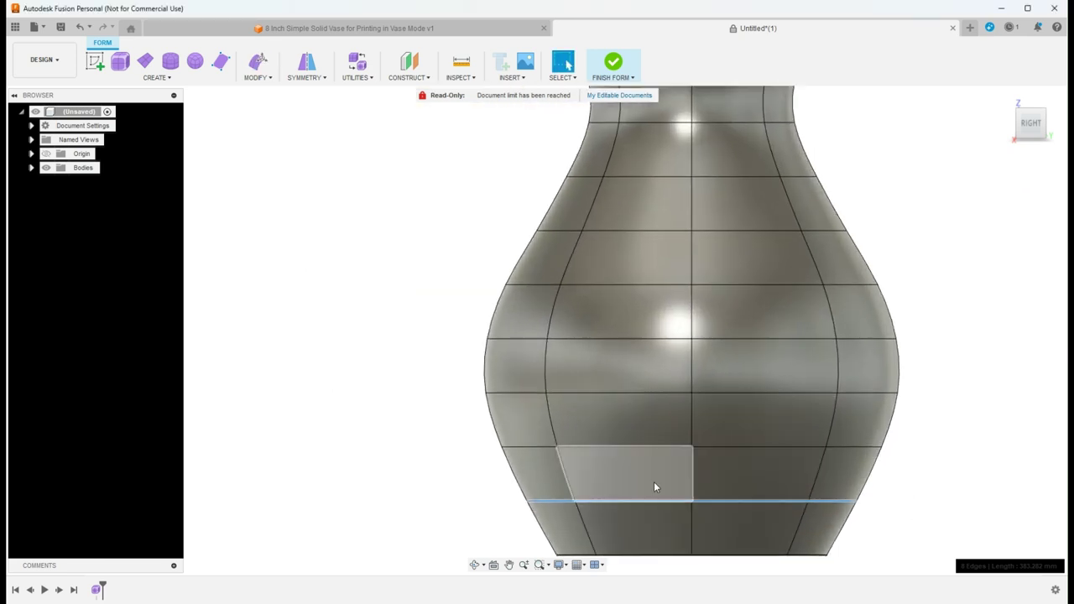
pyautogui.scroll(-5, 643, 466)
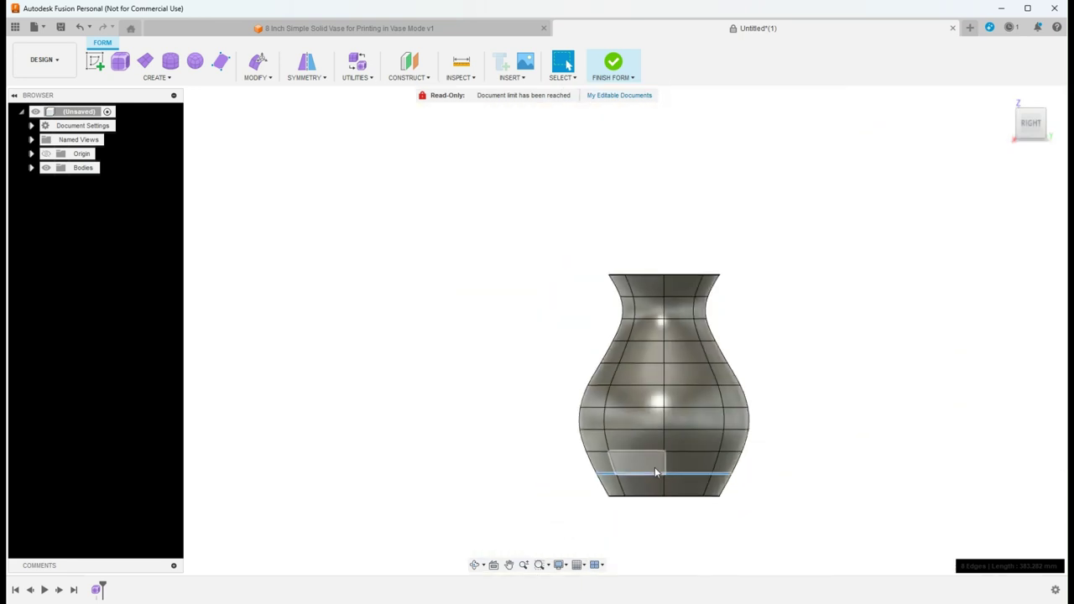
pyautogui.scroll(-3, 587, 512)
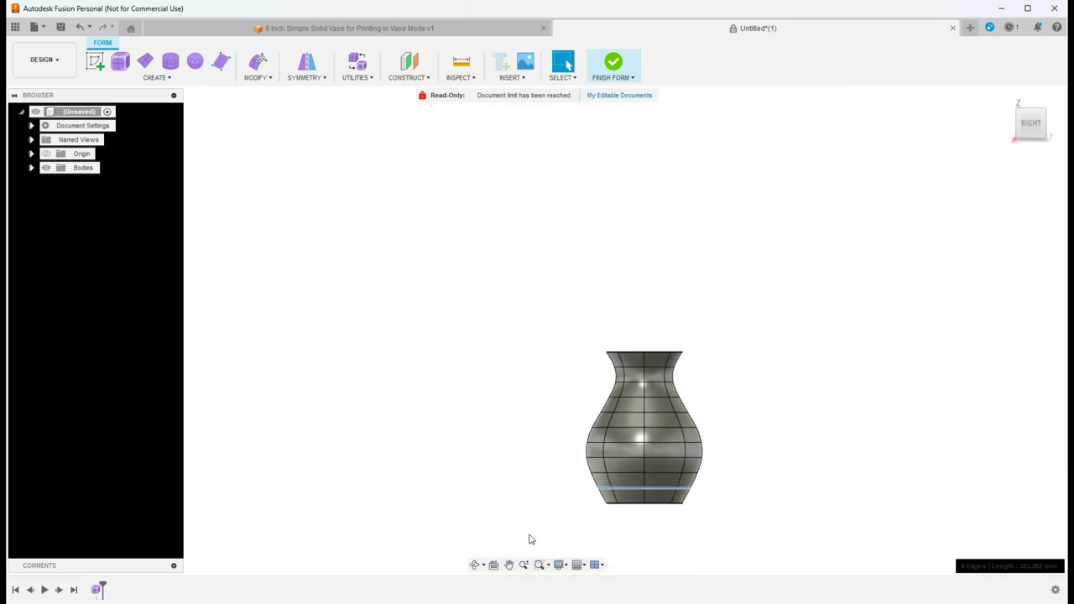
pyautogui.click(475, 564)
pyautogui.moveTo(521, 480); pyautogui.dragTo(662, 507)
pyautogui.moveTo(476, 481); pyautogui.dragTo(513, 487)
pyautogui.moveTo(503, 355); pyautogui.dragTo(518, 324)
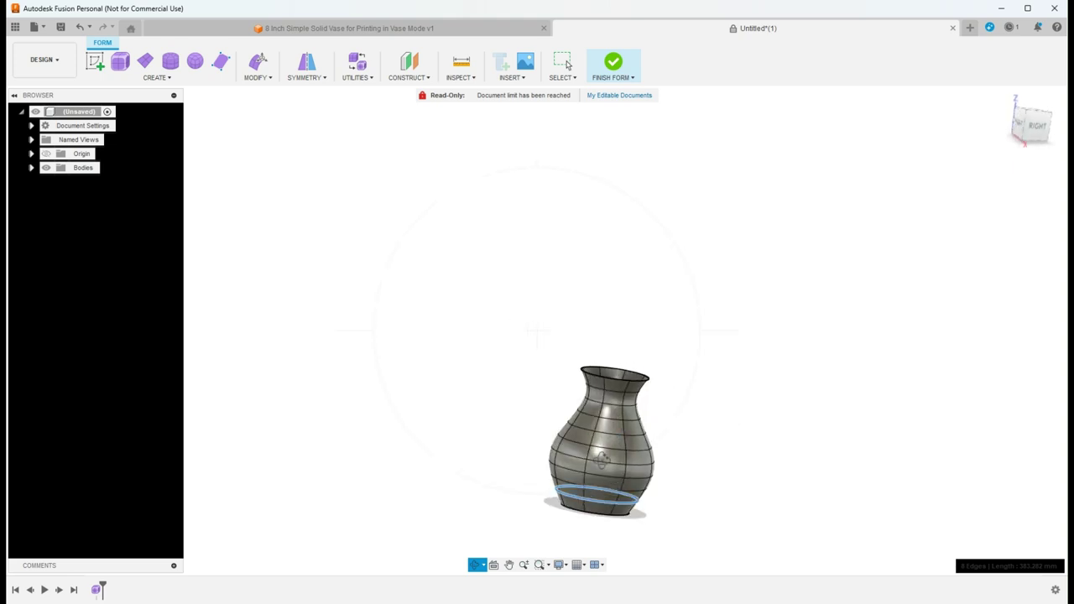
pyautogui.click(602, 459)
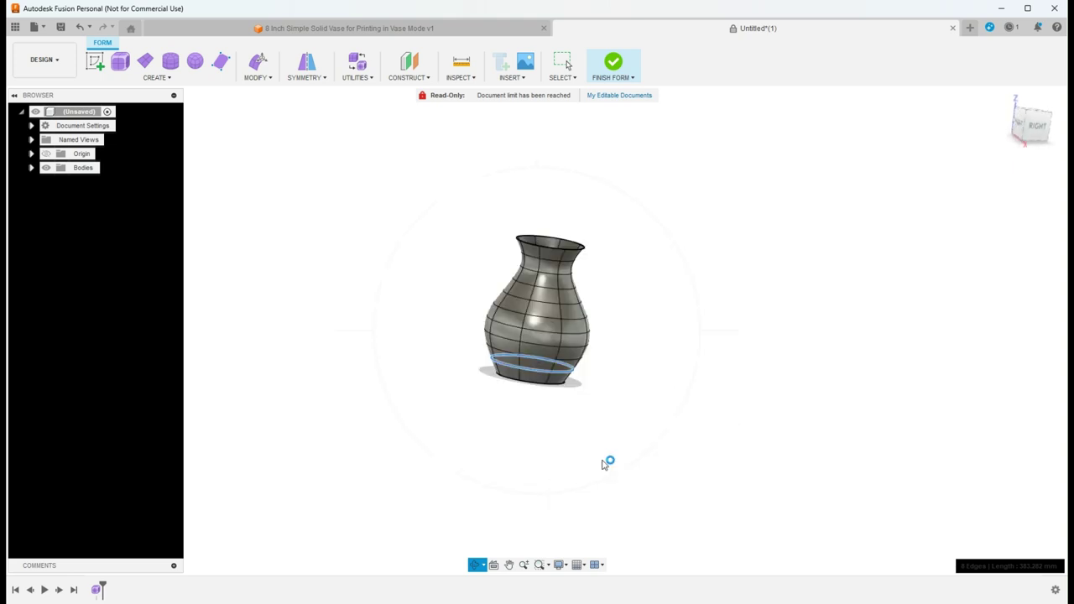
# From the Right view, finish the form so the vase becomes a smooth solid, then view it from the front
pyautogui.click(1039, 128)
pyautogui.press('Escape')
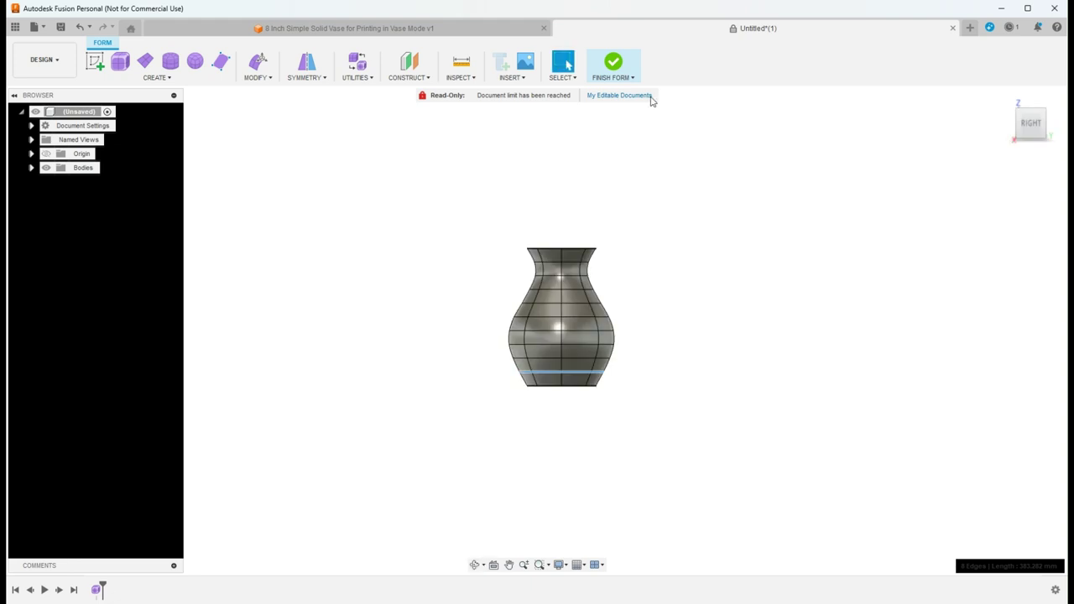
pyautogui.click(613, 63)
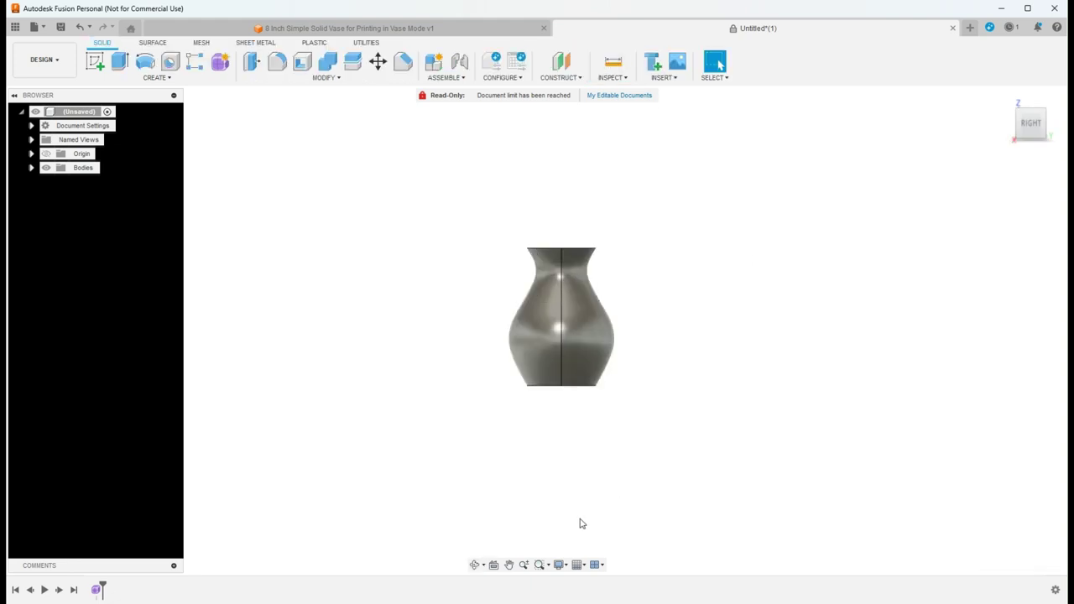
pyautogui.click(1011, 124)
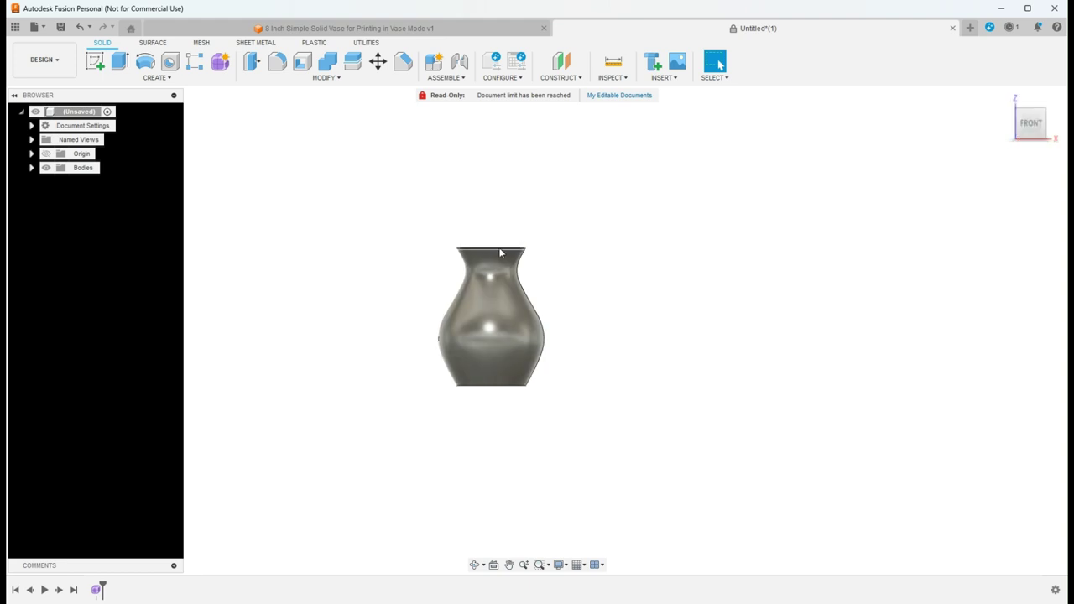
pyautogui.click(561, 77)
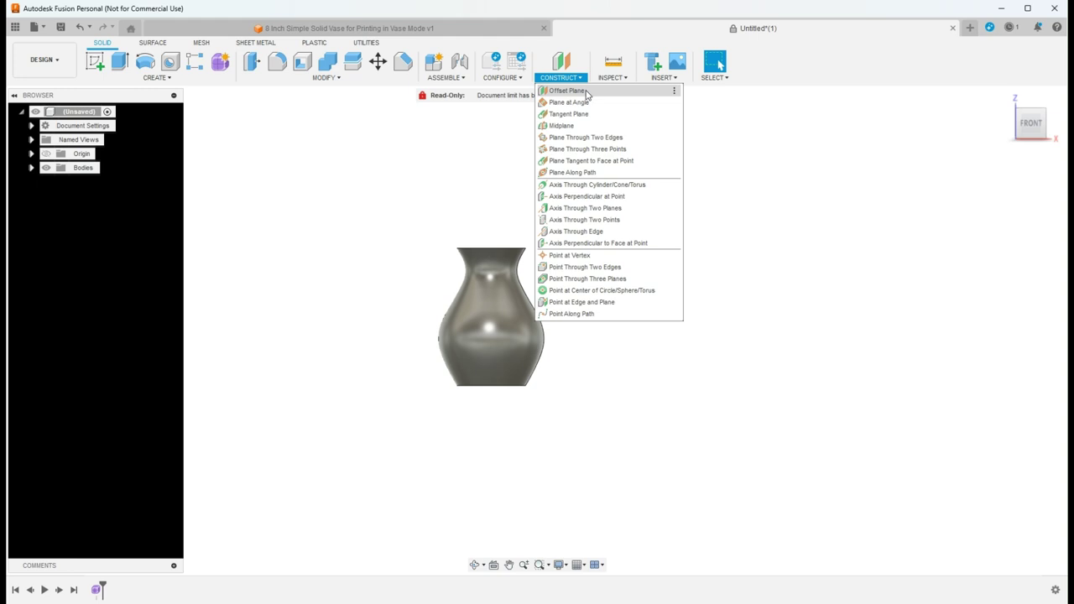
# Add an Offset Plane from the XY base plane raised 200 mm to the vase rim
pyautogui.click(586, 91)
pyautogui.scroll(4, 504, 397)
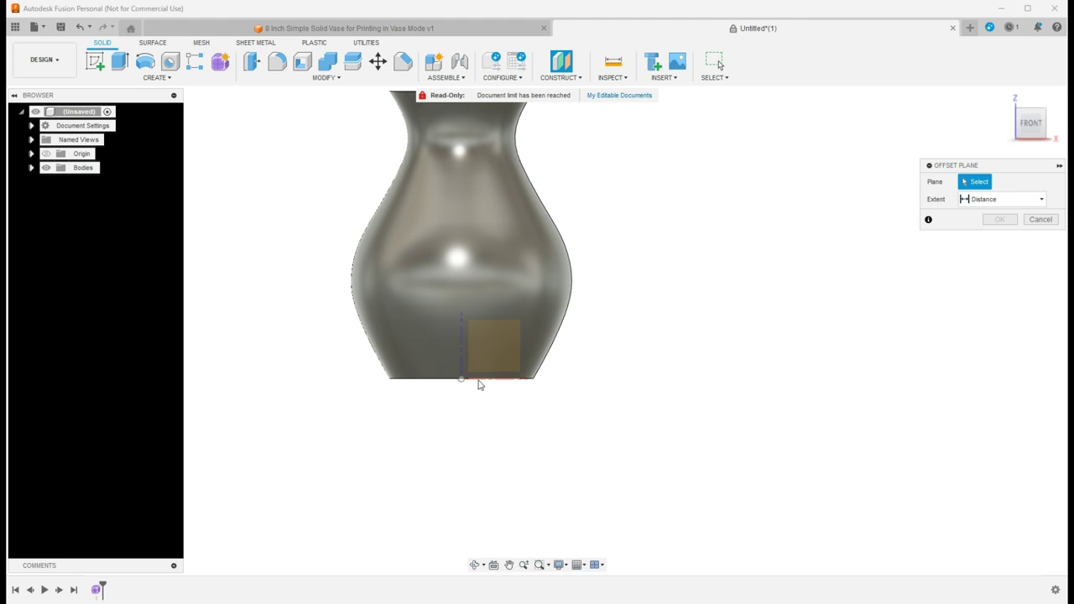
pyautogui.click(478, 383)
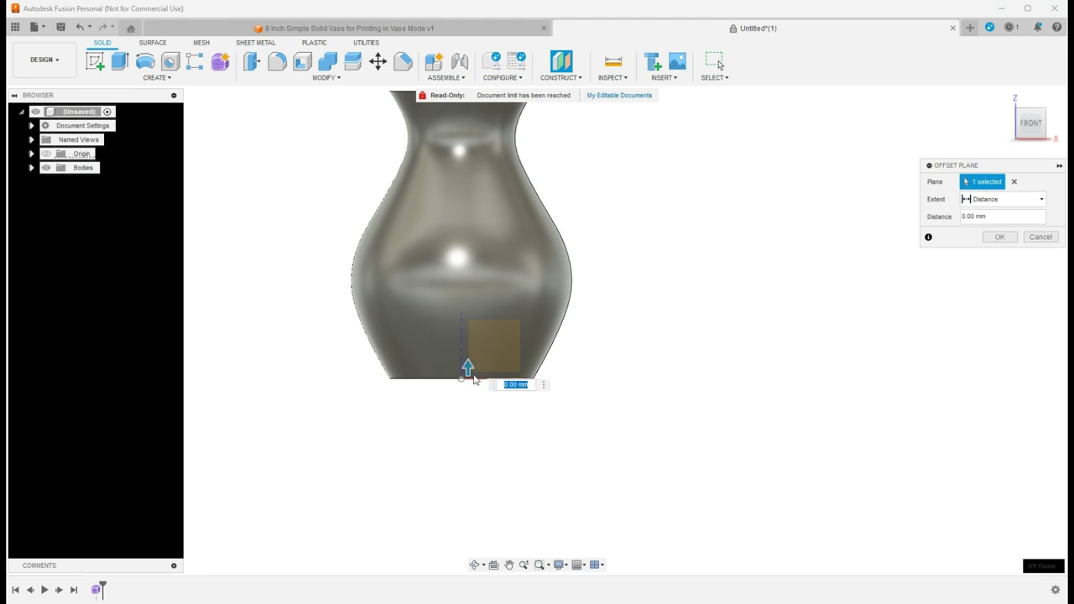
pyautogui.moveTo(468, 369); pyautogui.dragTo(487, 167)
pyautogui.scroll(-3, 648, 257)
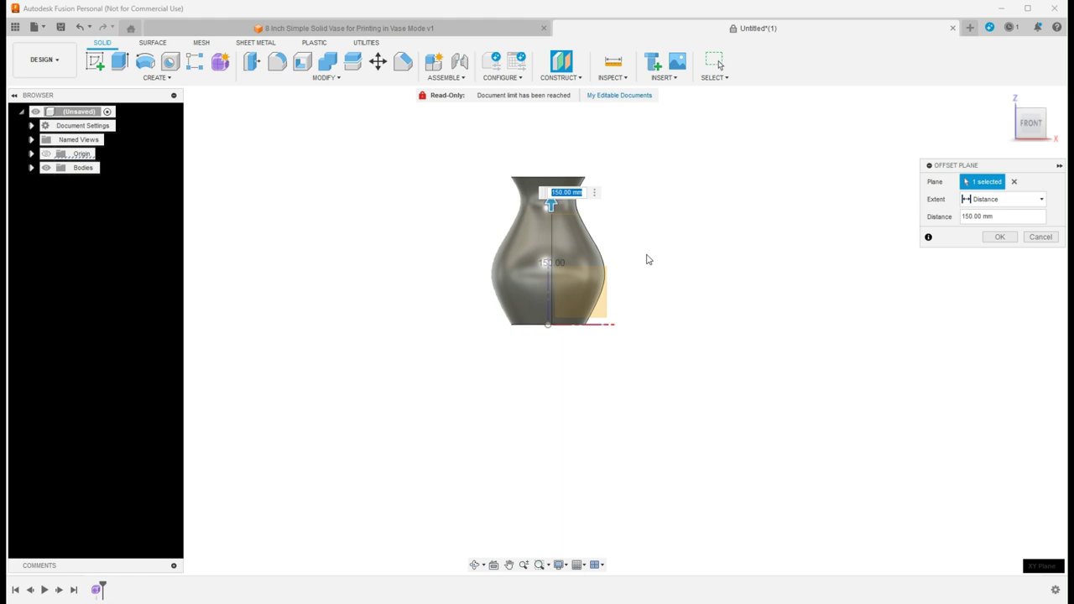
pyautogui.scroll(2, 663, 189)
pyautogui.scroll(3, 492, 324)
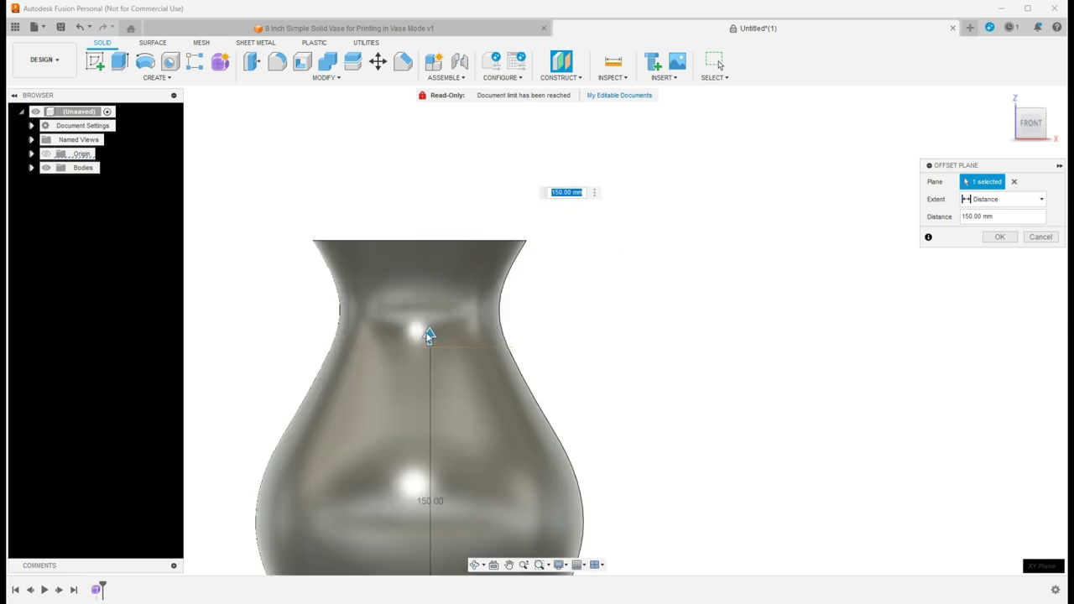
pyautogui.moveTo(428, 336); pyautogui.dragTo(430, 228)
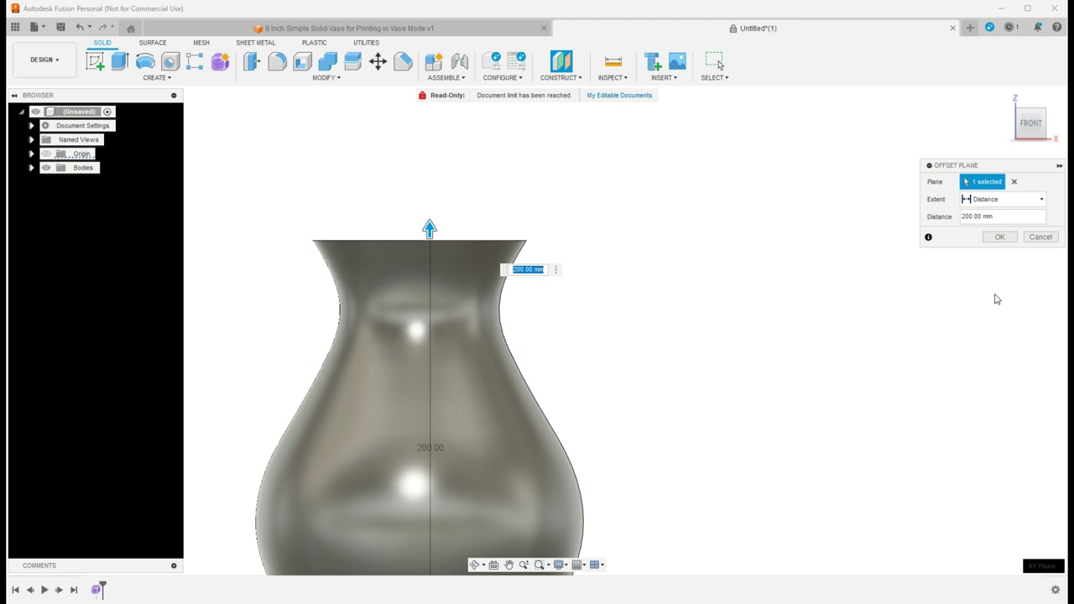
pyautogui.click(1001, 236)
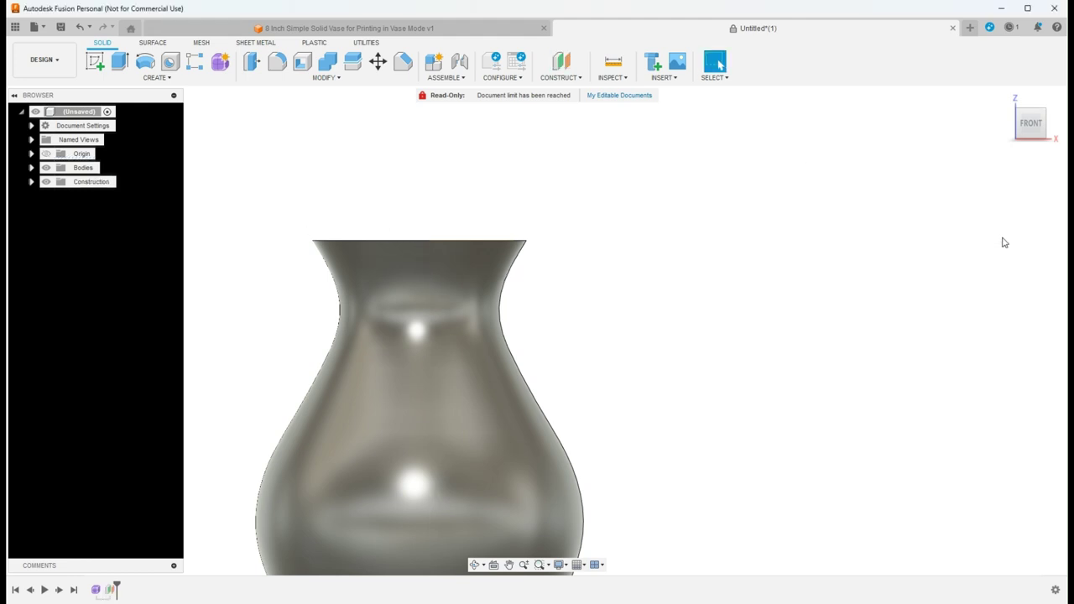
# Create a second Offset Plane at 0.00 mm on the vase's bottom face
pyautogui.click(561, 77)
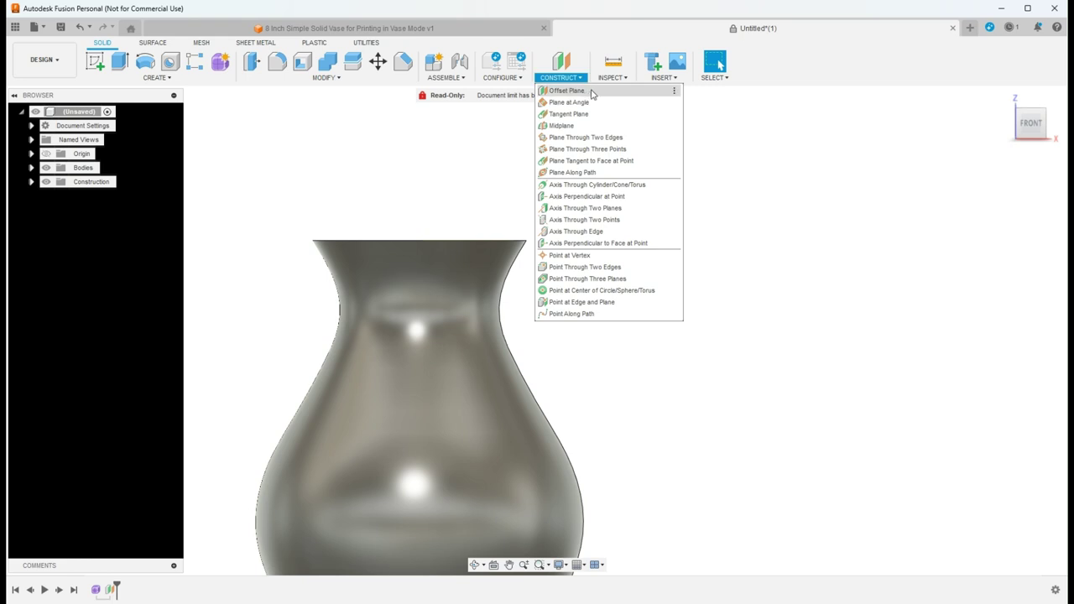
pyautogui.click(591, 94)
pyautogui.scroll(3, 528, 310)
pyautogui.scroll(-5, 545, 336)
pyautogui.scroll(3, 497, 515)
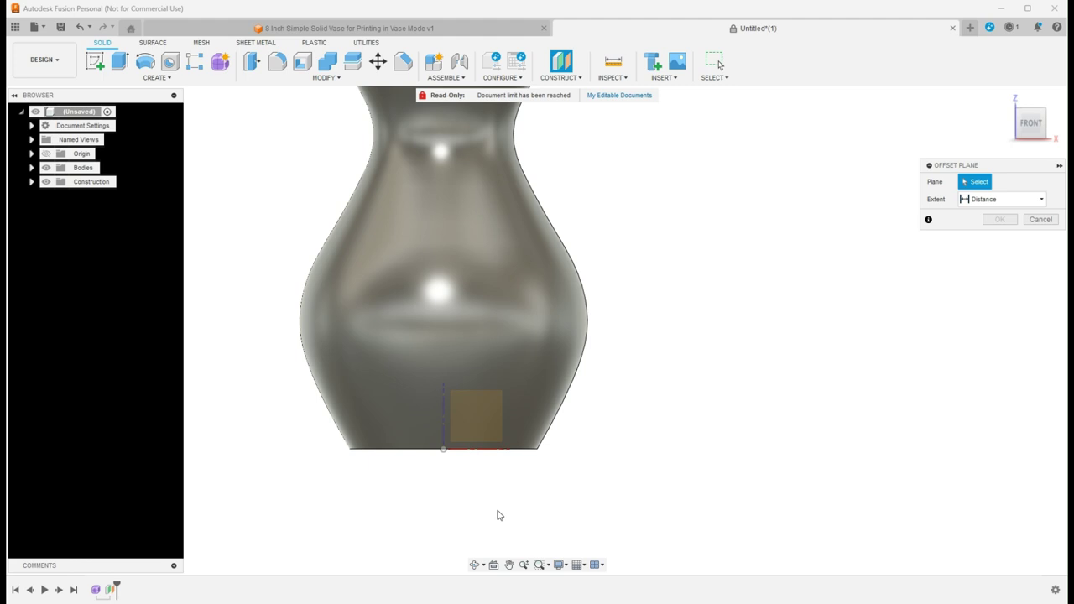
pyautogui.scroll(2, 498, 515)
pyautogui.scroll(3, 463, 490)
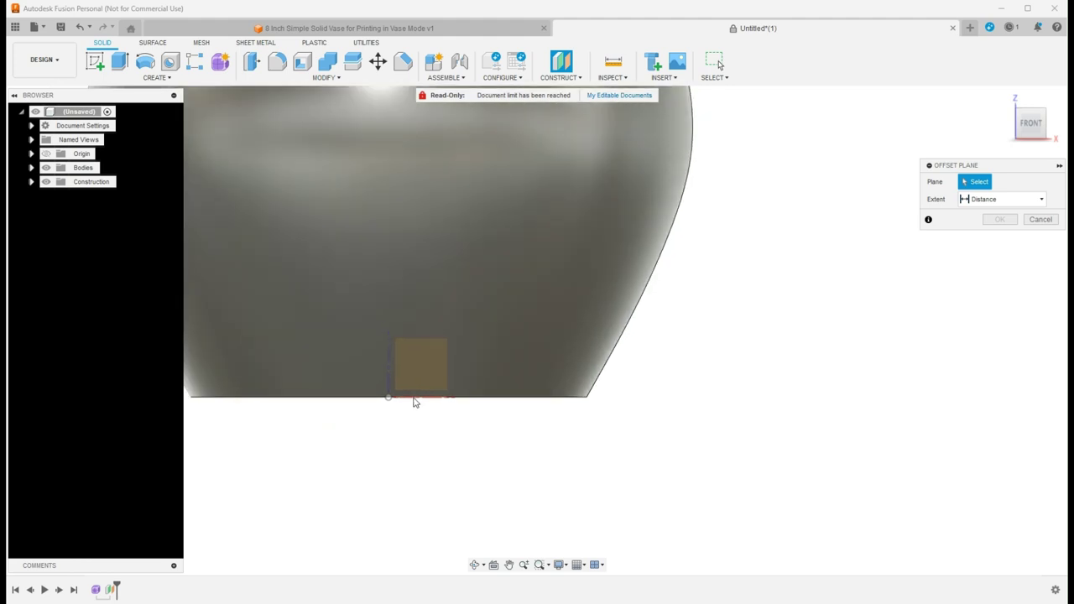
pyautogui.click(414, 403)
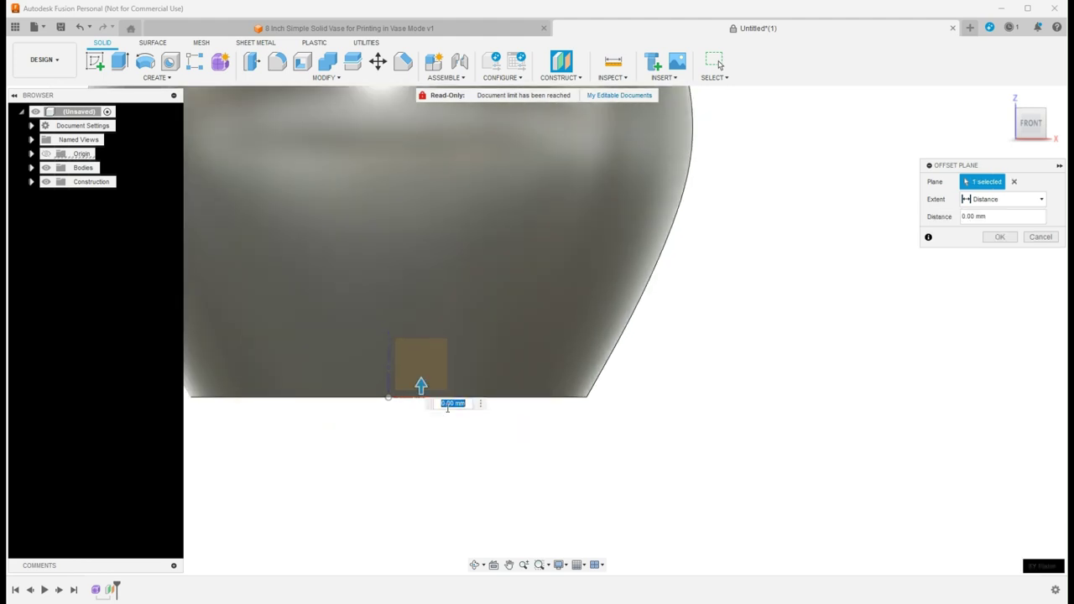
pyautogui.click(997, 238)
# Orbit the vase to inspect its flat base from below and its top face
pyautogui.scroll(-4, 592, 516)
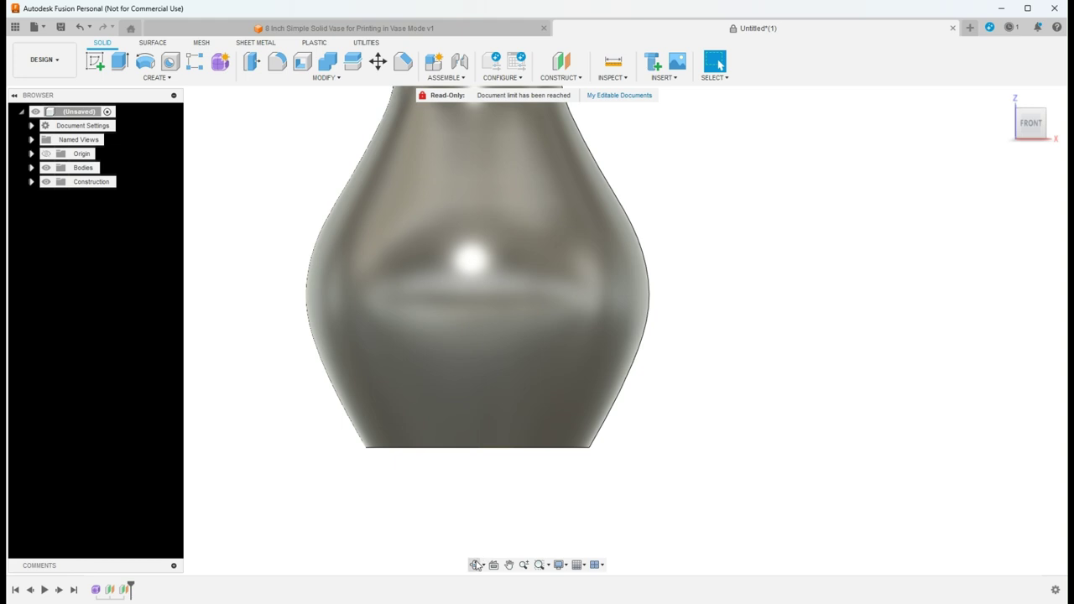
pyautogui.click(475, 565)
pyautogui.moveTo(511, 360); pyautogui.dragTo(506, 312)
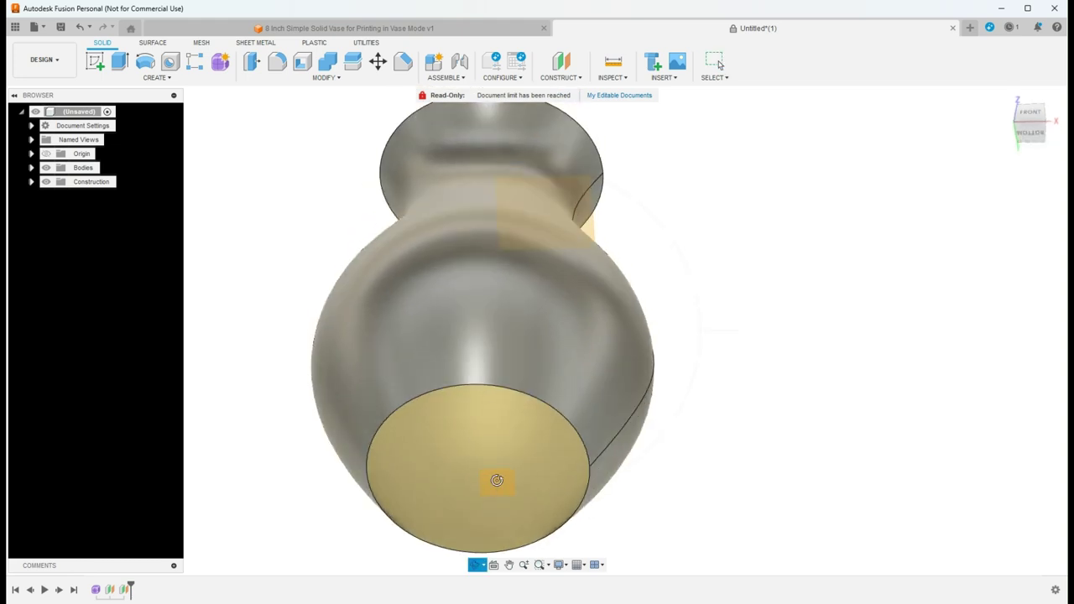
pyautogui.scroll(3, 504, 482)
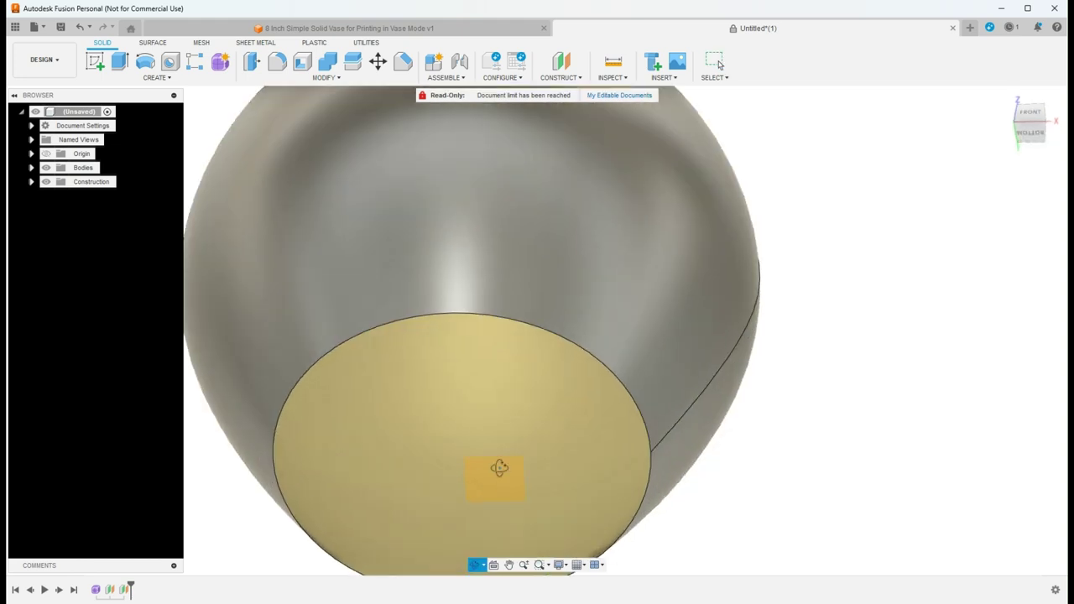
pyautogui.scroll(-6, 499, 467)
pyautogui.moveTo(511, 385); pyautogui.dragTo(513, 485)
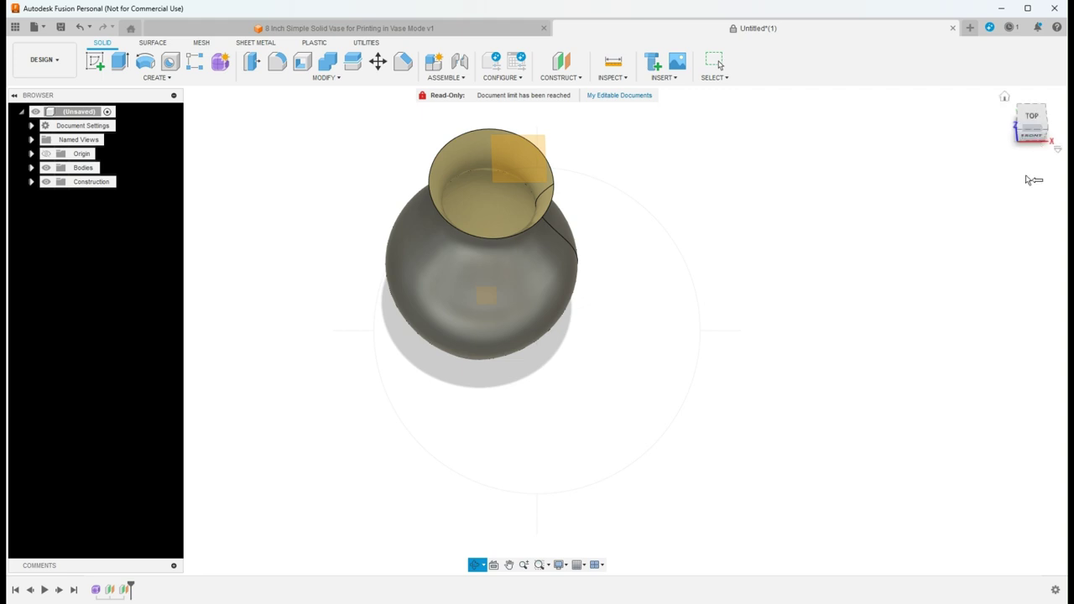
# Start a Boundary Fill from the Front view, orbiting to see the vase base
pyautogui.press('Escape')
pyautogui.click(1037, 136)
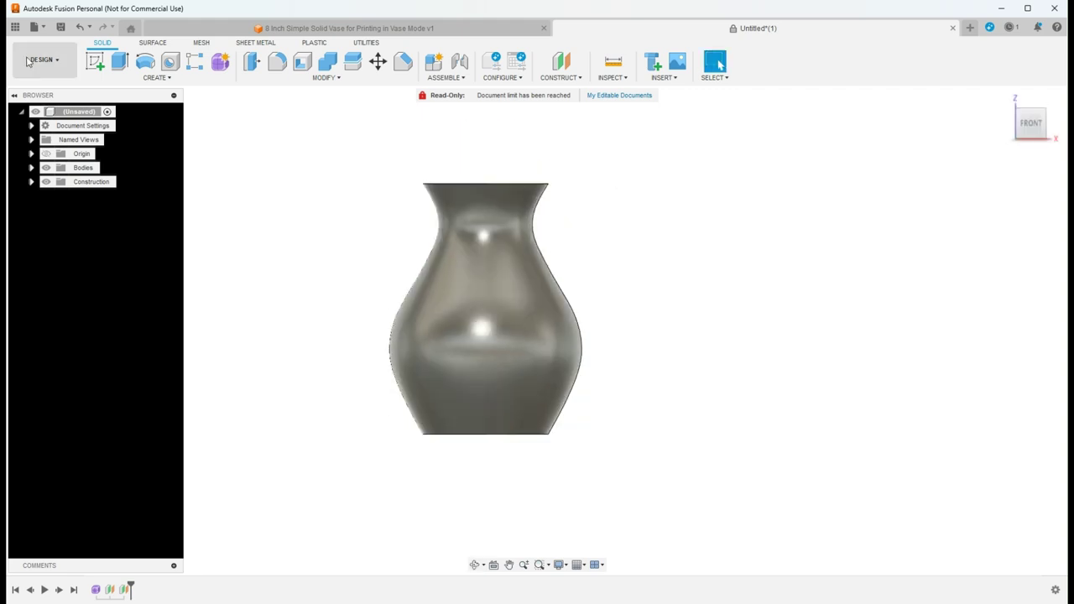
pyautogui.click(153, 77)
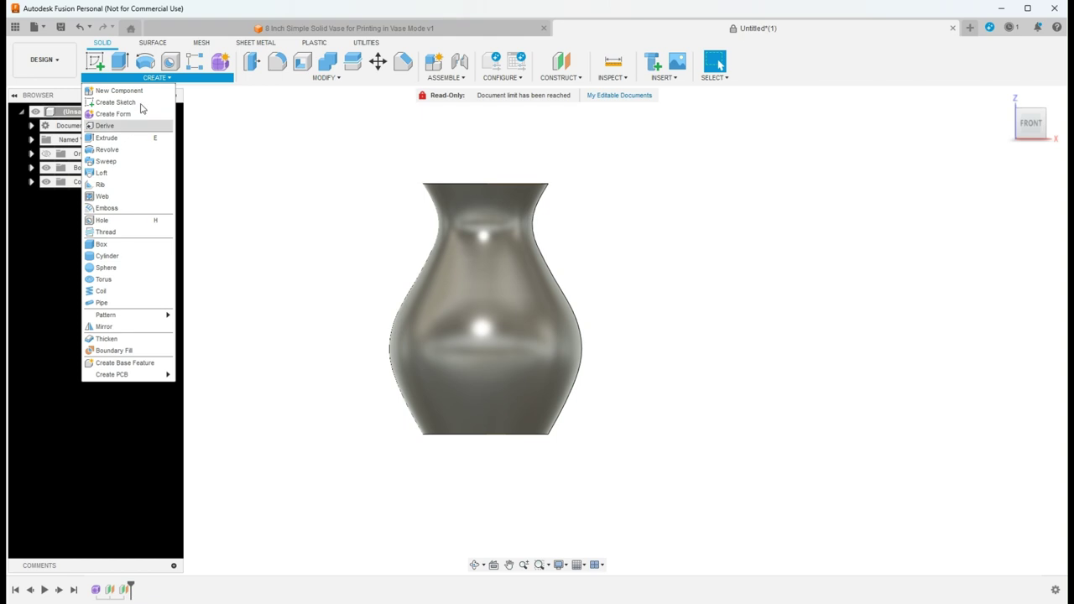
pyautogui.click(114, 351)
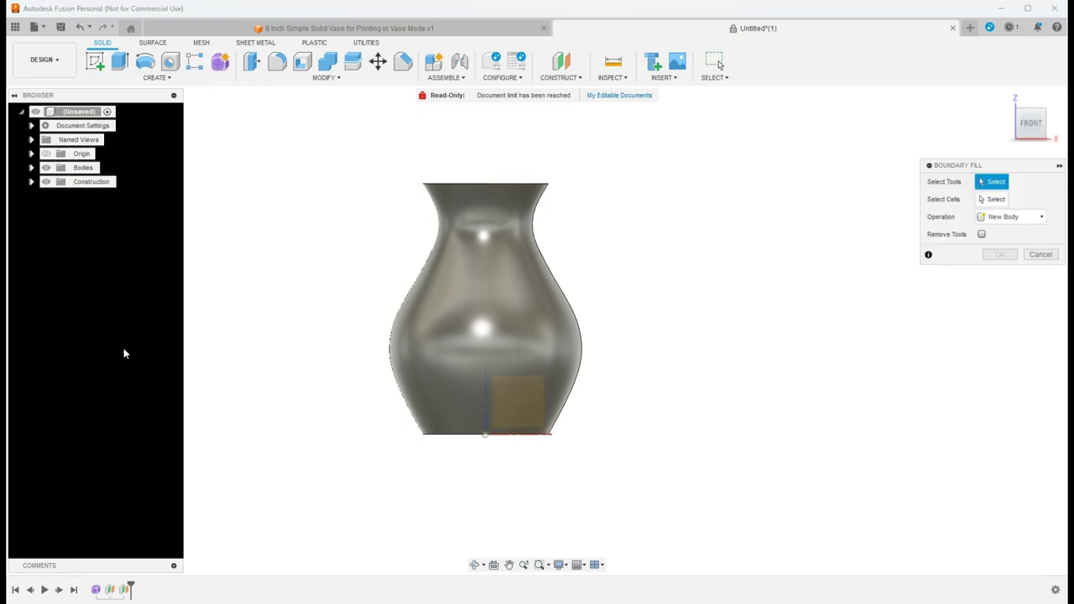
pyautogui.click(475, 566)
pyautogui.moveTo(475, 509); pyautogui.dragTo(476, 402)
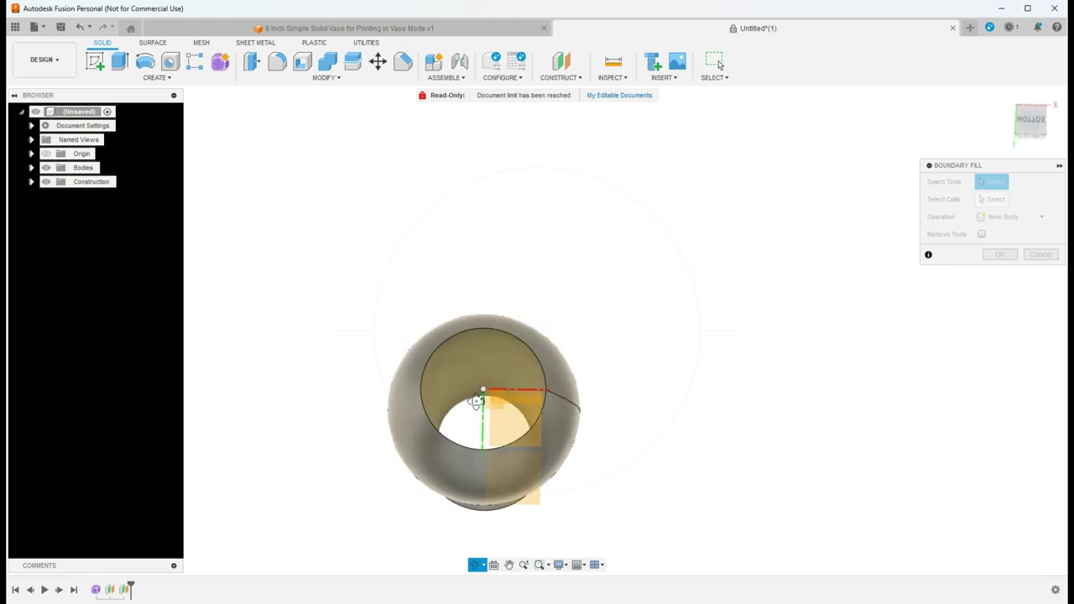
pyautogui.press('Escape')
pyautogui.scroll(5, 462, 379)
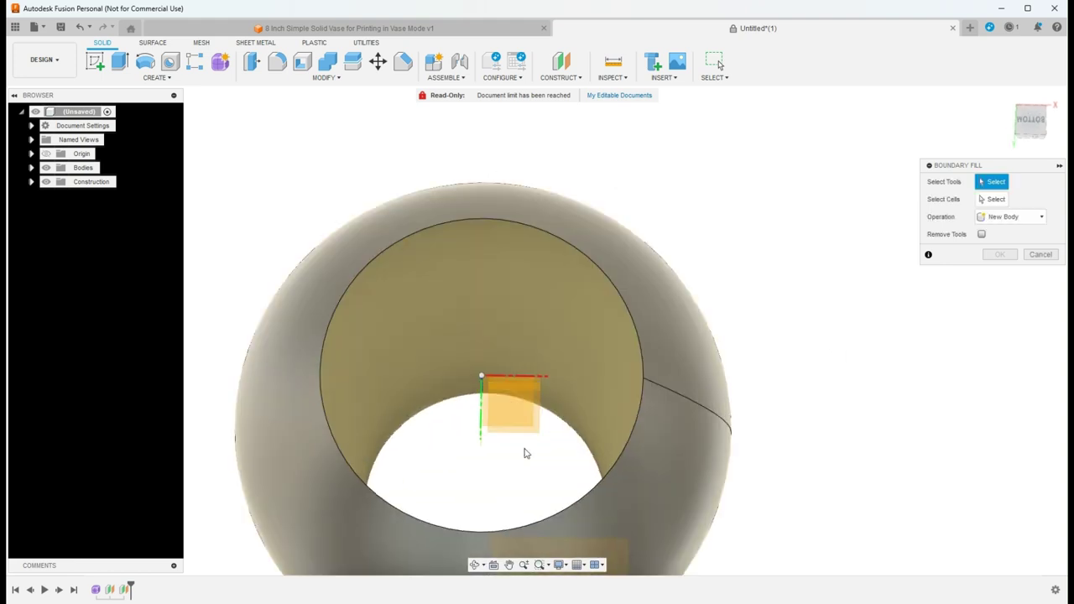
pyautogui.scroll(-6, 546, 474)
pyautogui.scroll(2, 557, 484)
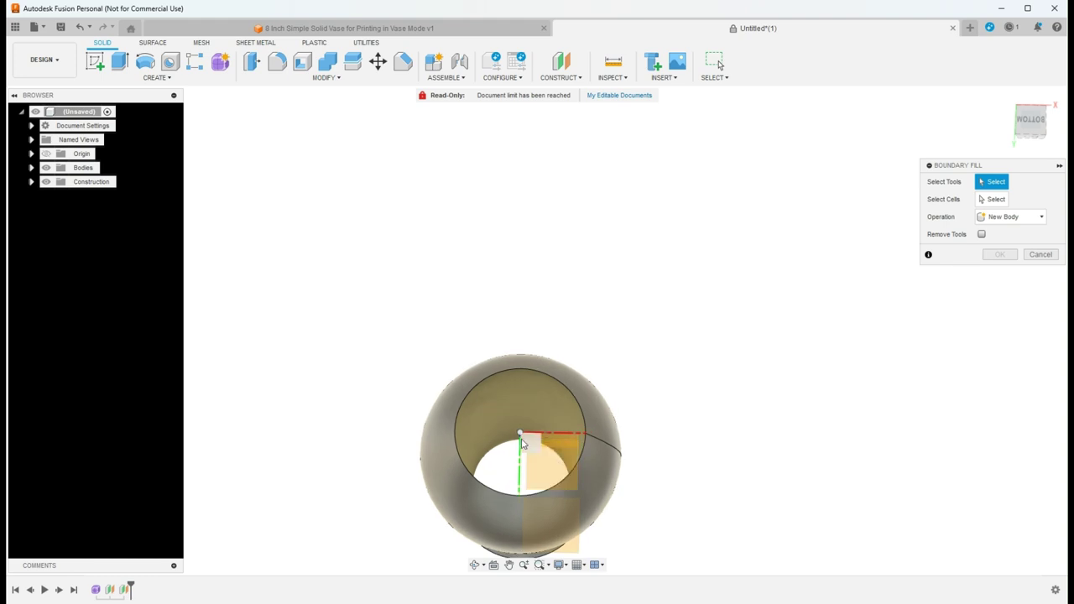
# Use the bottom plane and vase body as tools, tick the vase interior cell, and create a New Body
pyautogui.click(521, 443)
pyautogui.click(1031, 107)
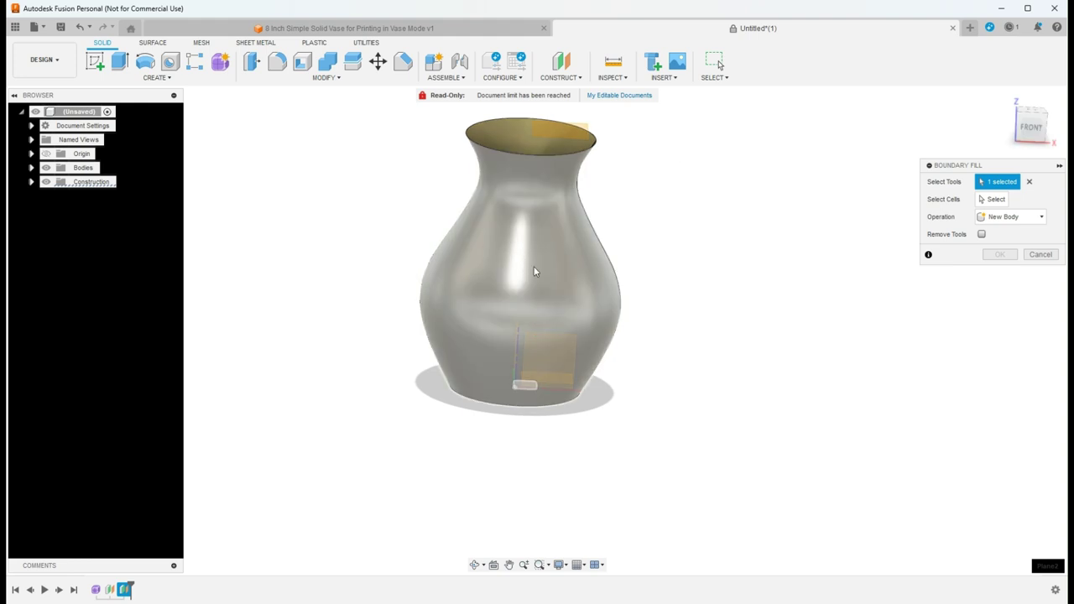
pyautogui.click(526, 256)
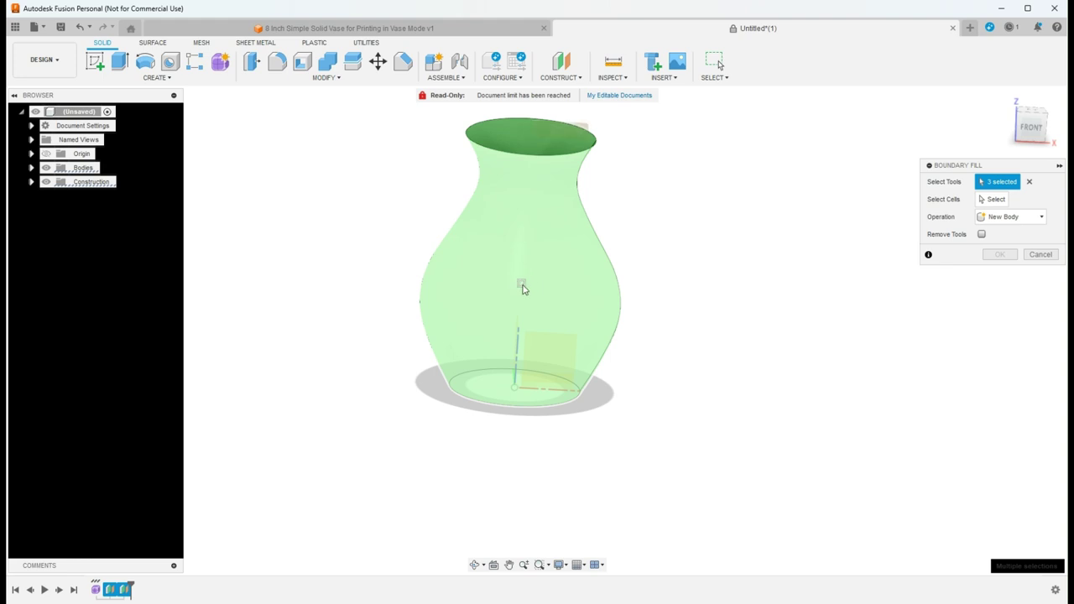
pyautogui.click(520, 284)
pyautogui.click(992, 199)
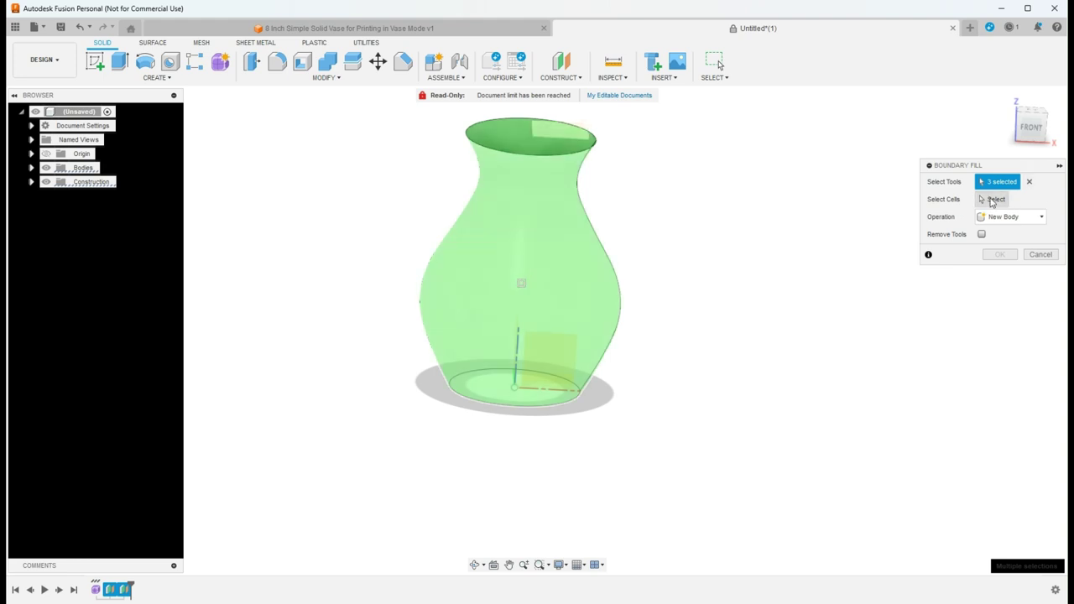
pyautogui.click(521, 283)
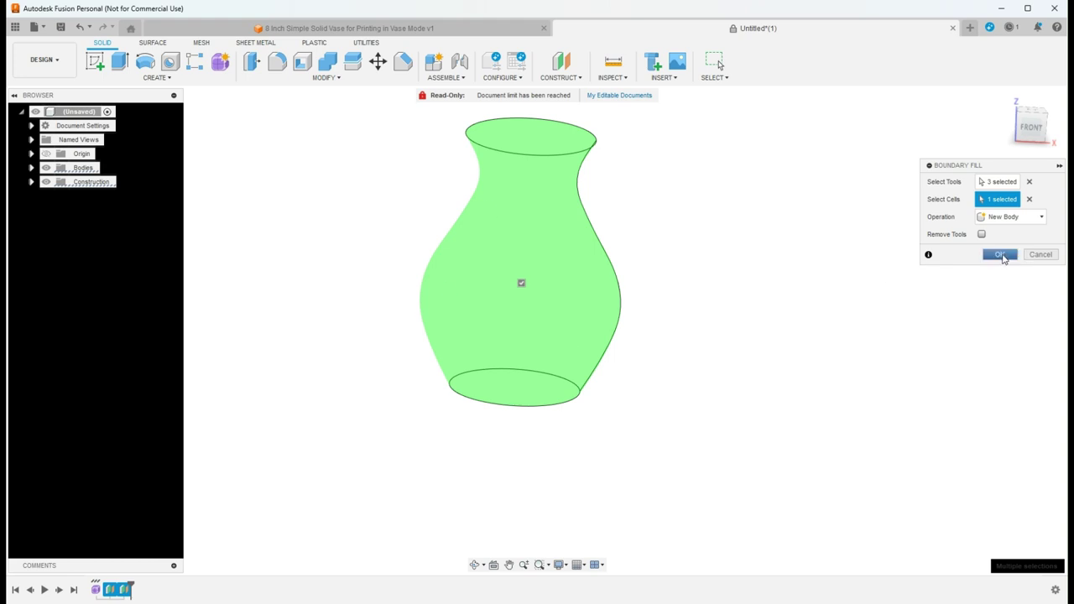
pyautogui.click(1002, 255)
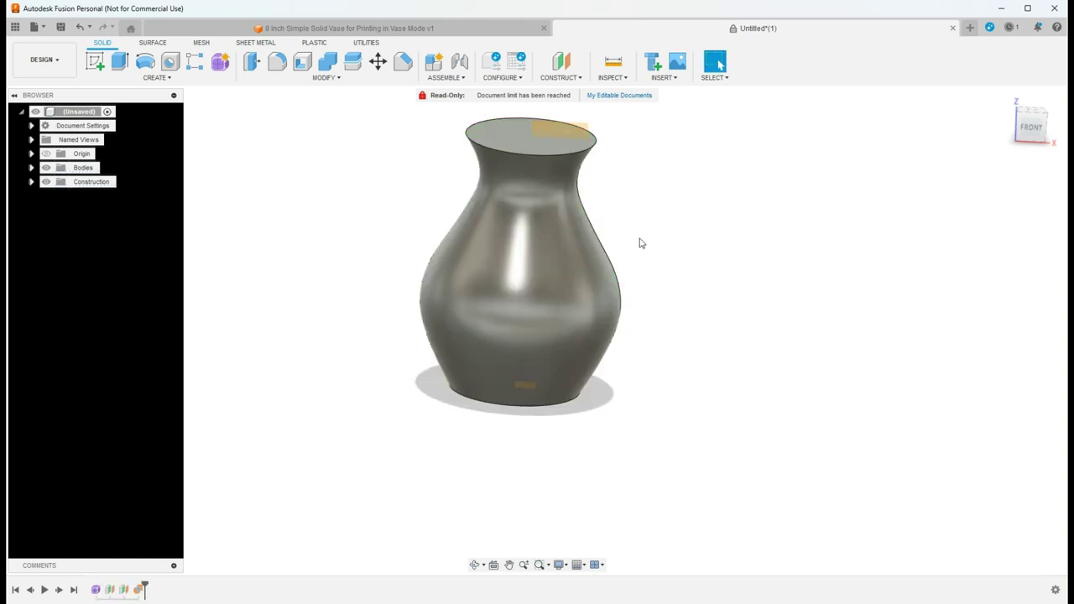
# Hide Body1 and the construction planes, then orbit around the solid Body2
pyautogui.click(31, 167)
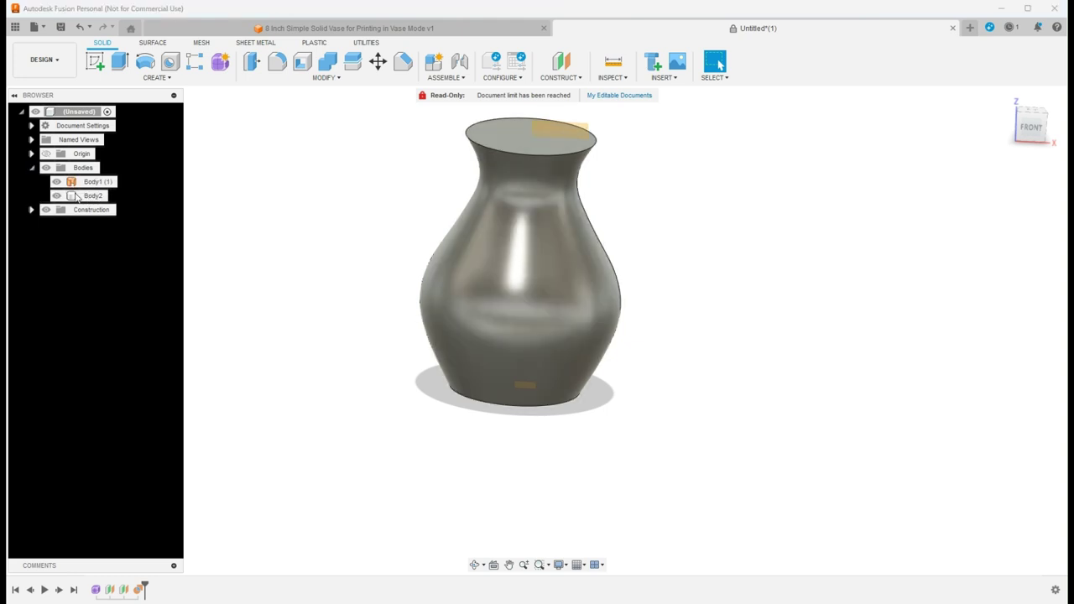
pyautogui.click(56, 182)
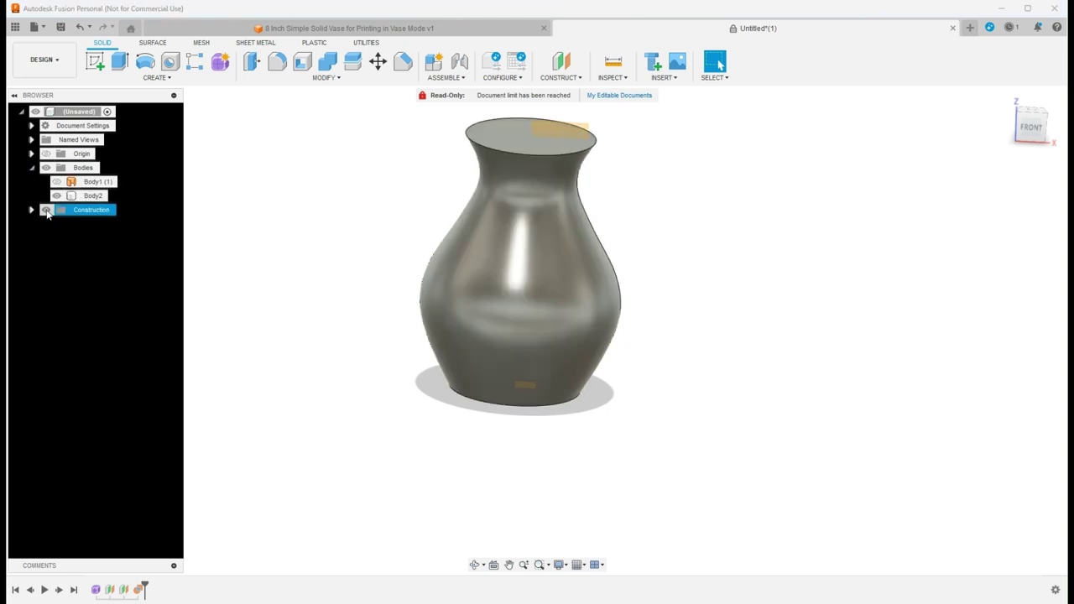
pyautogui.click(32, 210)
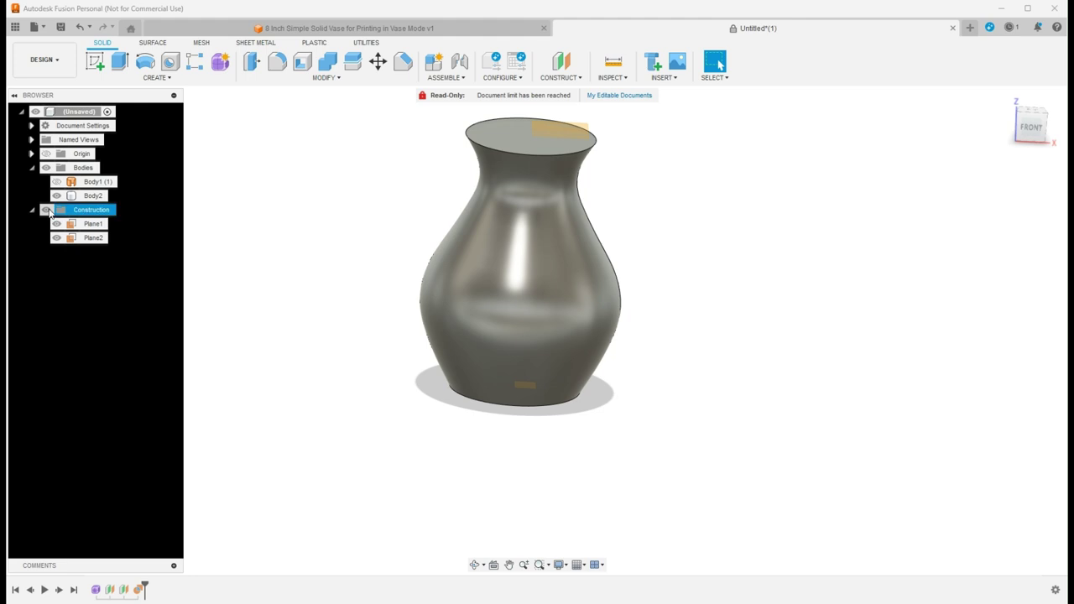
pyautogui.click(47, 211)
pyautogui.click(475, 565)
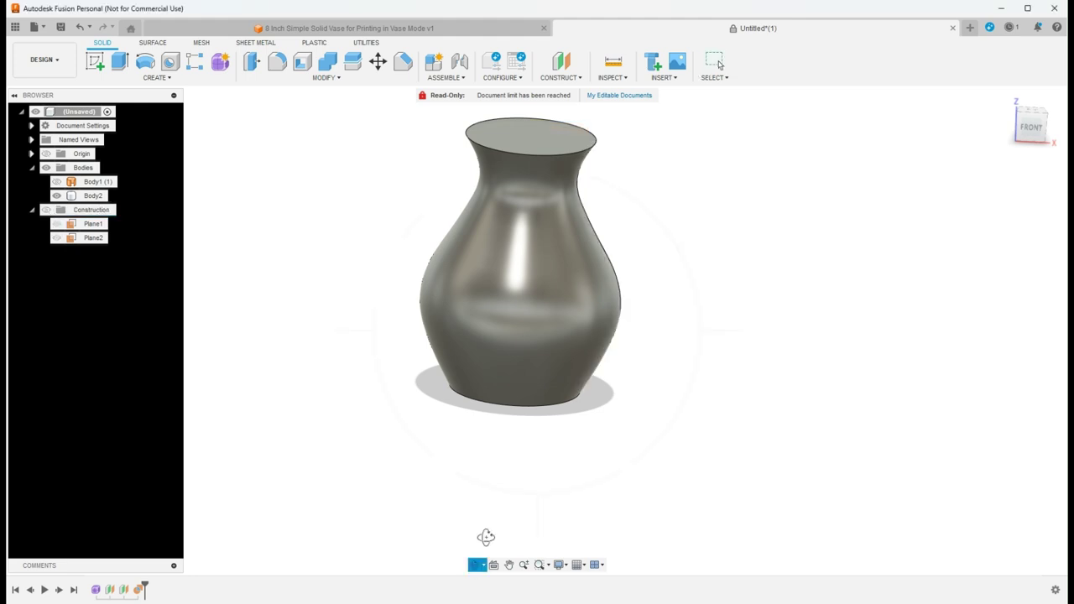
pyautogui.moveTo(510, 410); pyautogui.dragTo(541, 372)
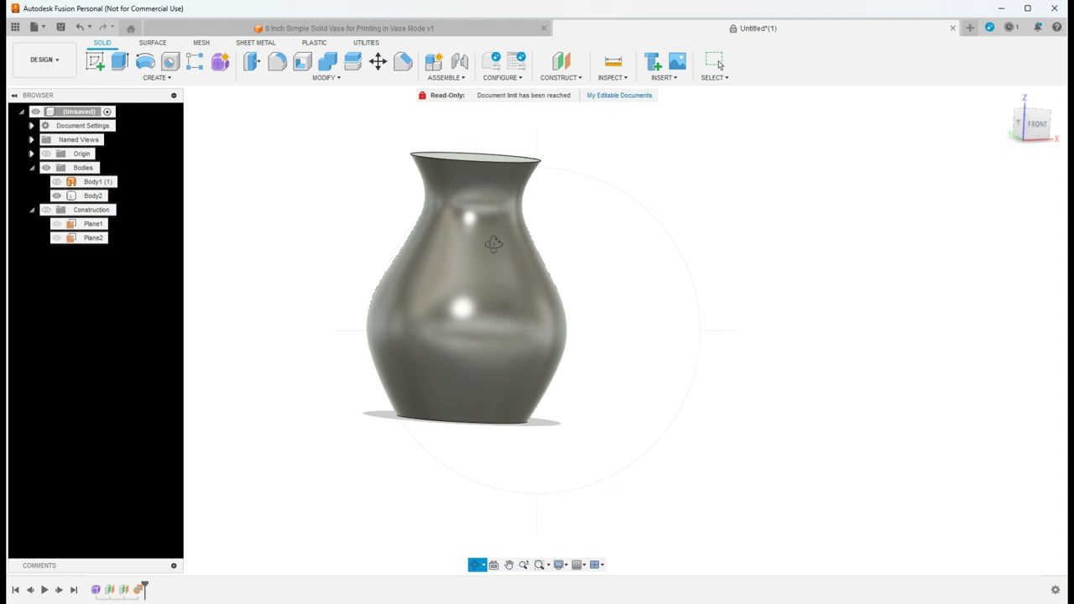
pyautogui.press('Escape')
pyautogui.click(92, 195)
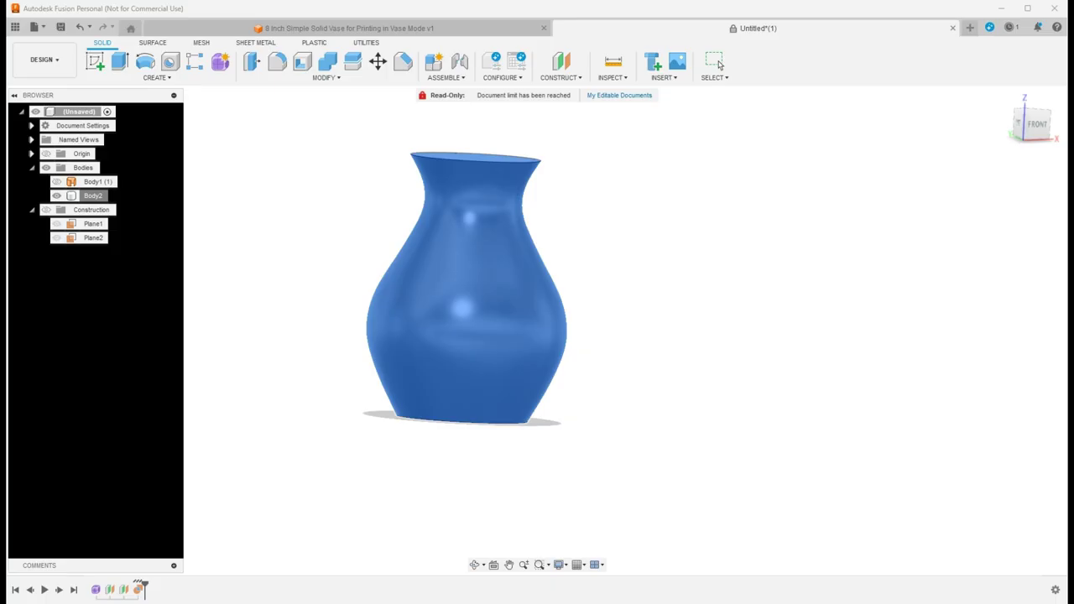
pyautogui.click(715, 62)
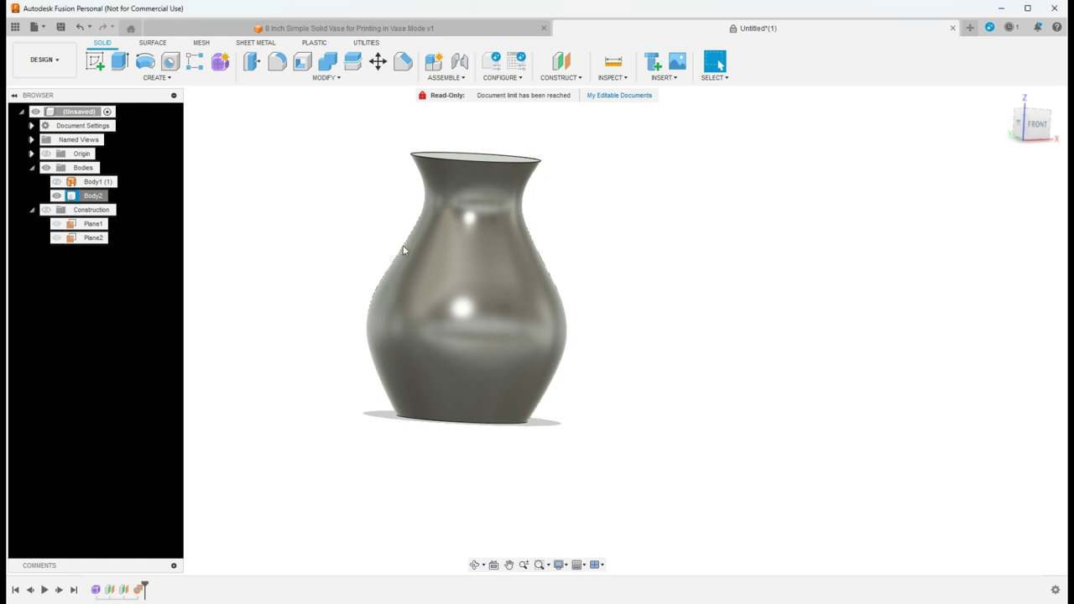
pyautogui.click(475, 565)
pyautogui.moveTo(490, 314); pyautogui.dragTo(546, 293)
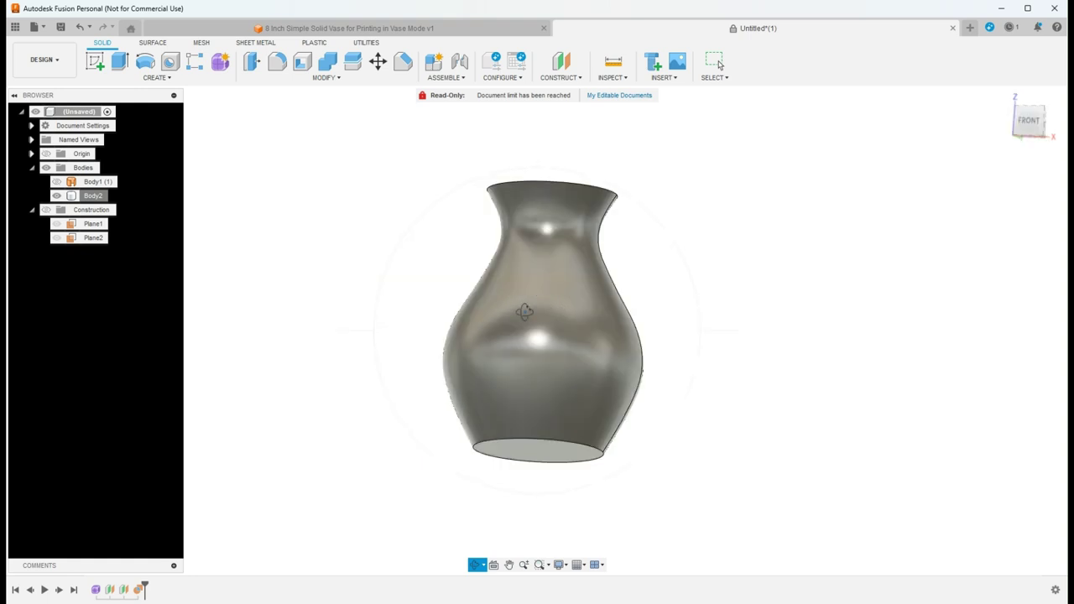
pyautogui.keyDown('shift'); pyautogui.moveTo(539, 327); pyautogui.dragTo(541, 328, button='middle'); pyautogui.keyUp('shift')
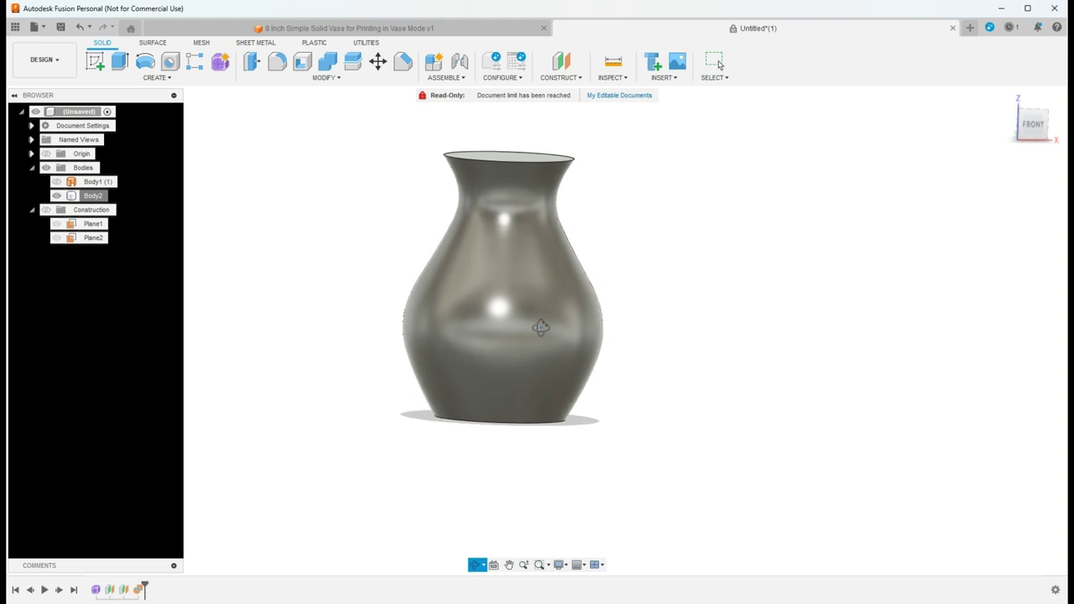